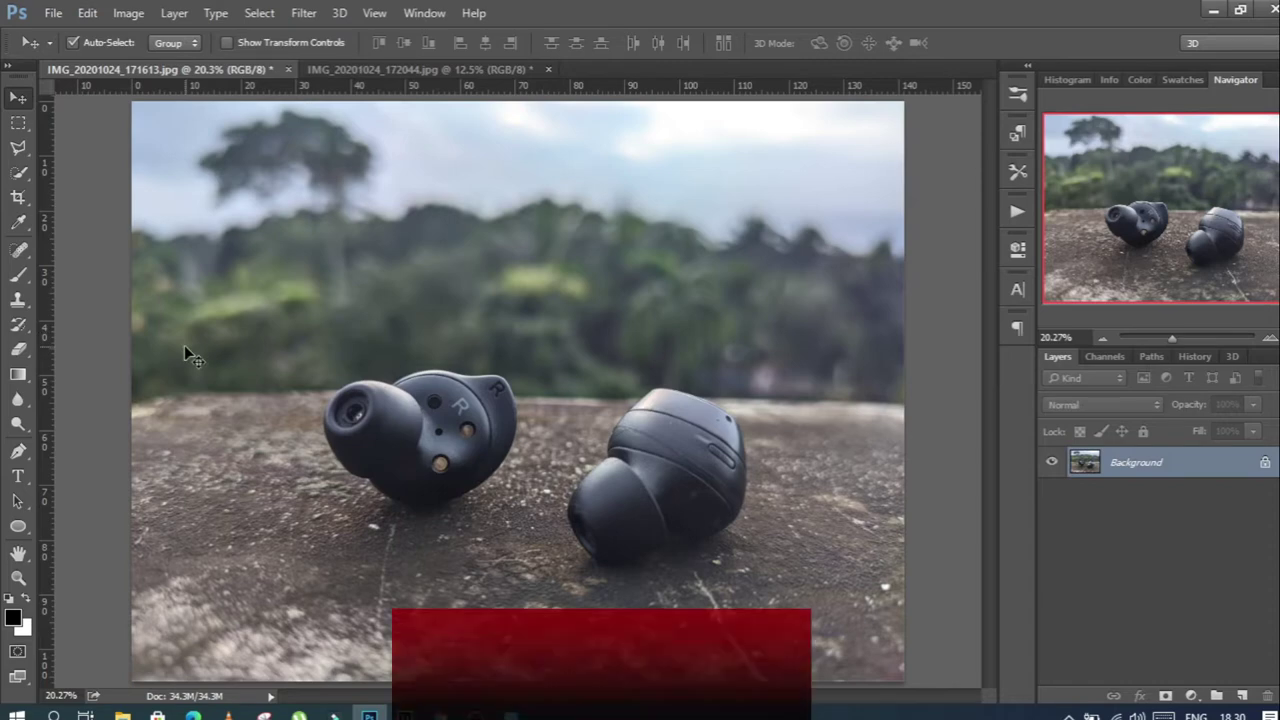
# Step: Select the Pen tool in Path mode and zoom in twice on the earbuds photo
pyautogui.press('p')
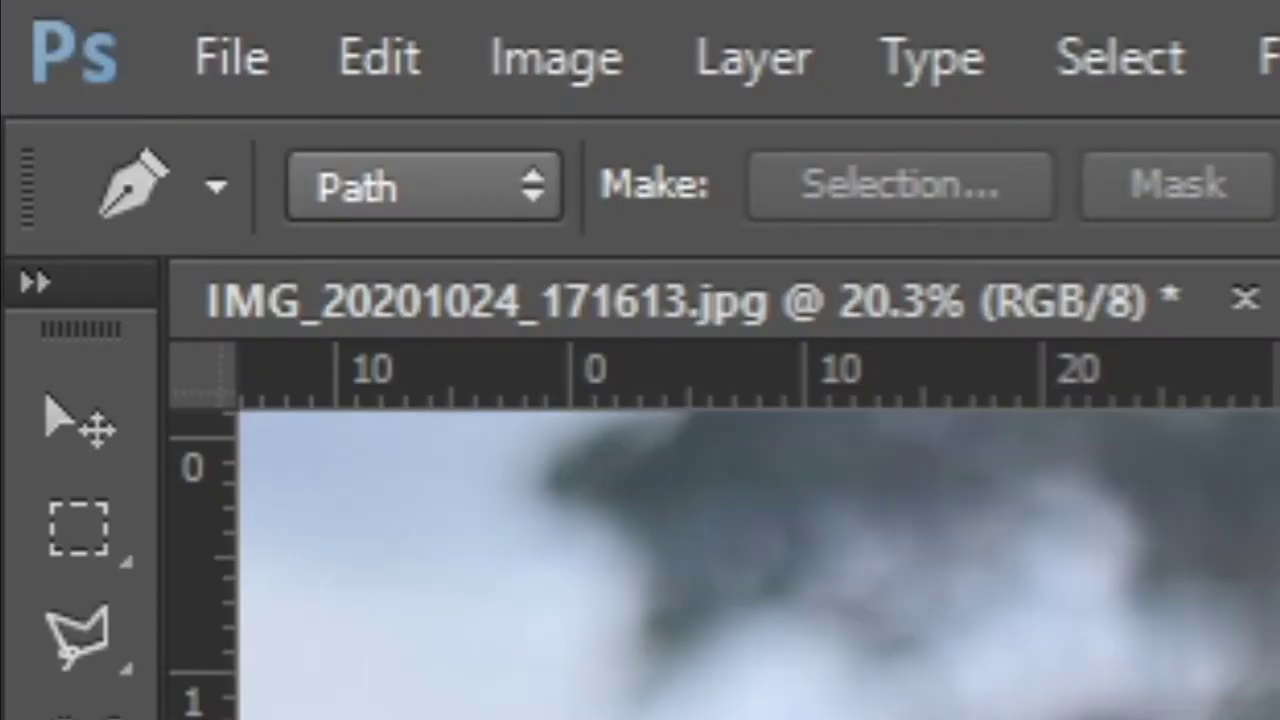
pyautogui.hotkey('ctrl', '+')
pyautogui.hotkey('ctrl', '+')
pyautogui.hotkey('ctrl', '+')
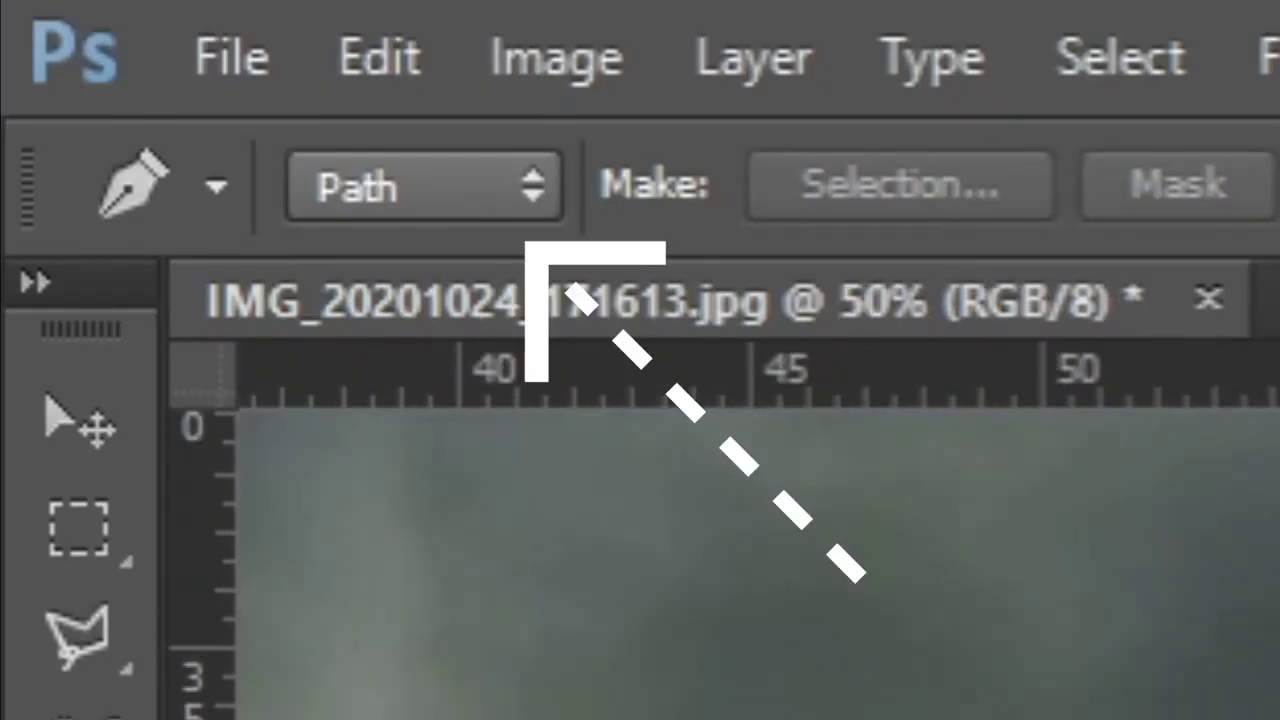
pyautogui.hotkey('ctrl', '+')
pyautogui.hotkey('ctrl', '+')
pyautogui.hotkey('ctrl', '+')
pyautogui.hotkey('ctrl', '+')
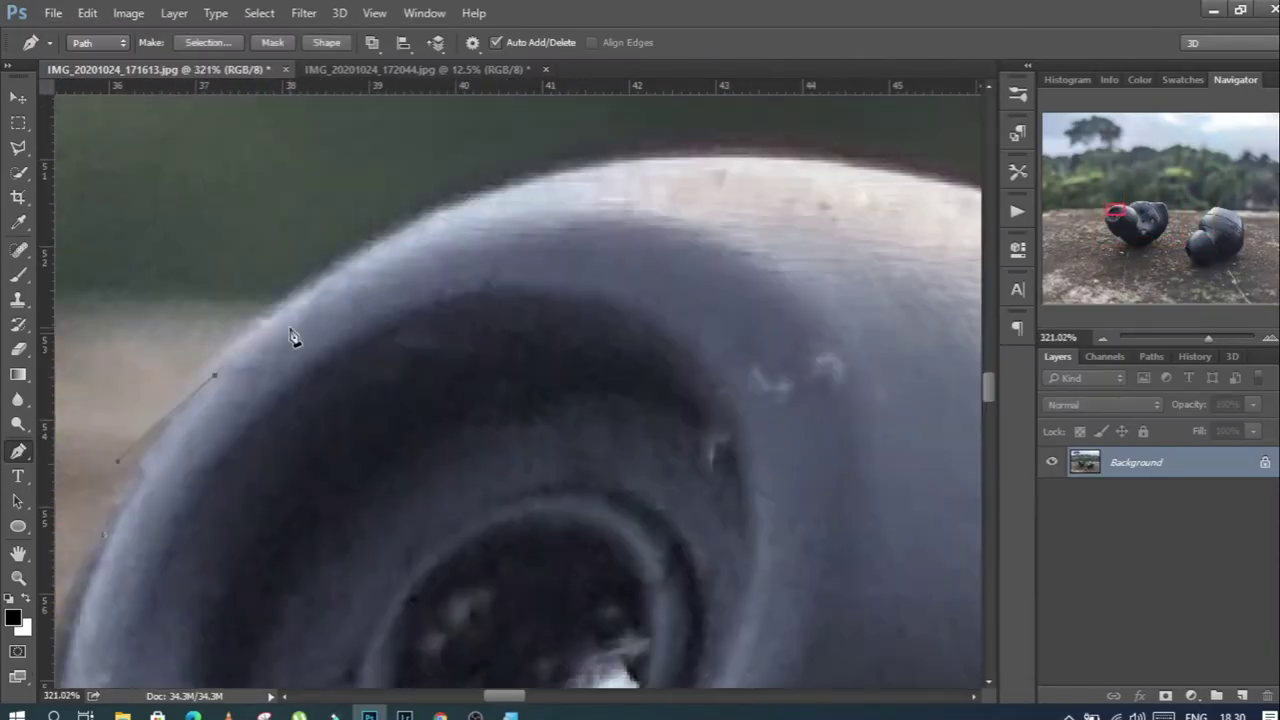
# Step: Trace the left earbud's top and rim with curved Pen anchors
pyautogui.click(705, 325)
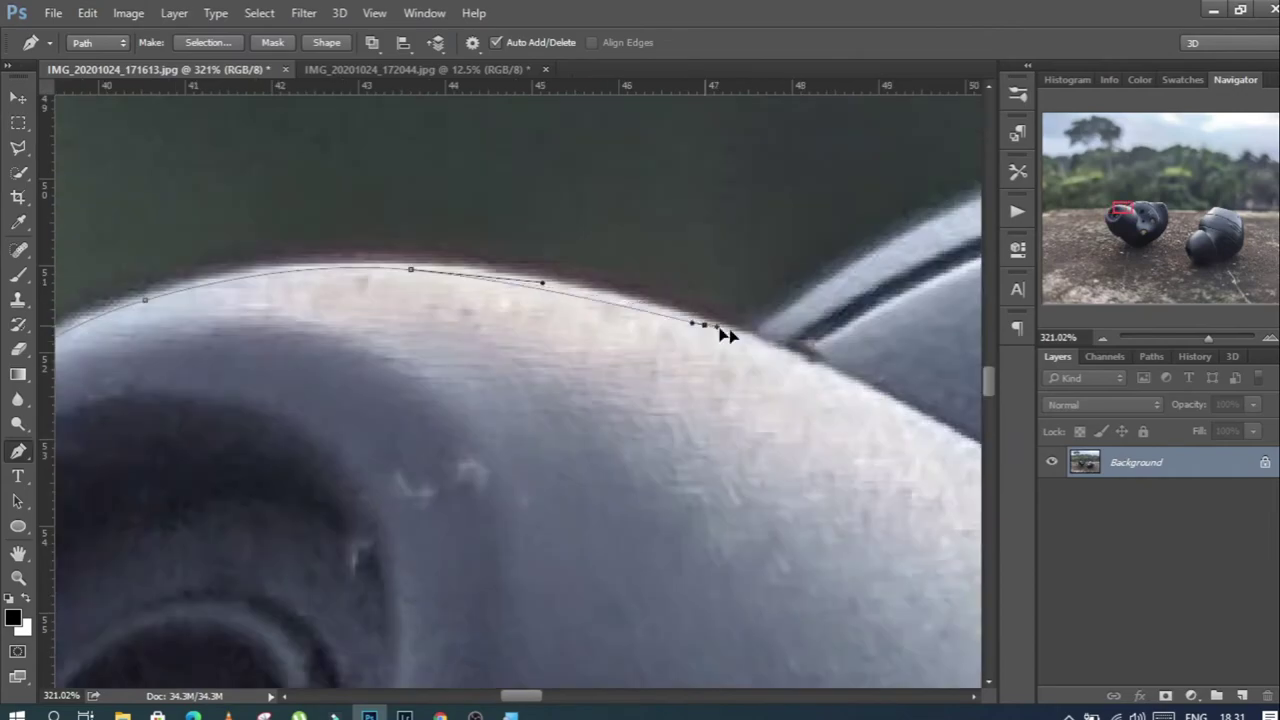
pyautogui.moveTo(727, 335); pyautogui.dragTo(428, 357)
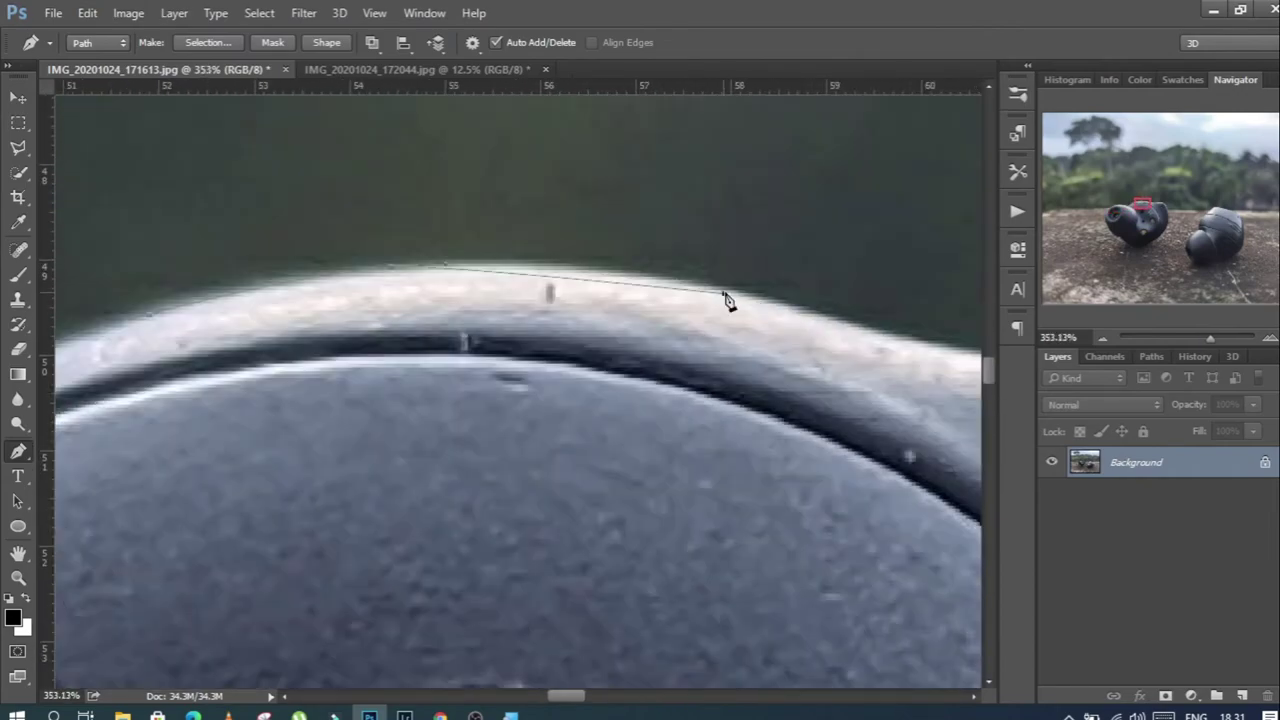
pyautogui.moveTo(729, 294); pyautogui.dragTo(658, 420)
pyautogui.hscroll(3, 658, 420)
pyautogui.hscroll(3, 757, 428)
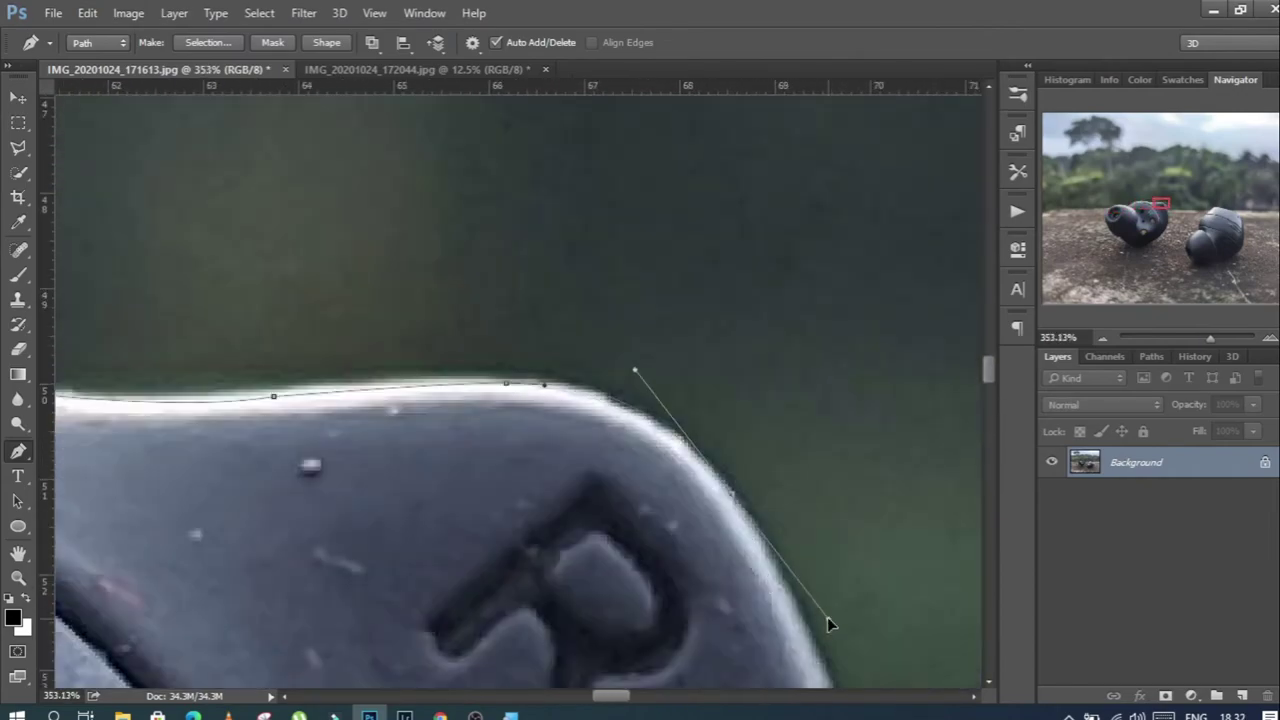
pyautogui.keyDown('alt'); pyautogui.scroll(2, 829, 620); pyautogui.keyUp('alt')
pyautogui.keyDown('alt'); pyautogui.scroll(-3, 752, 578); pyautogui.keyUp('alt')
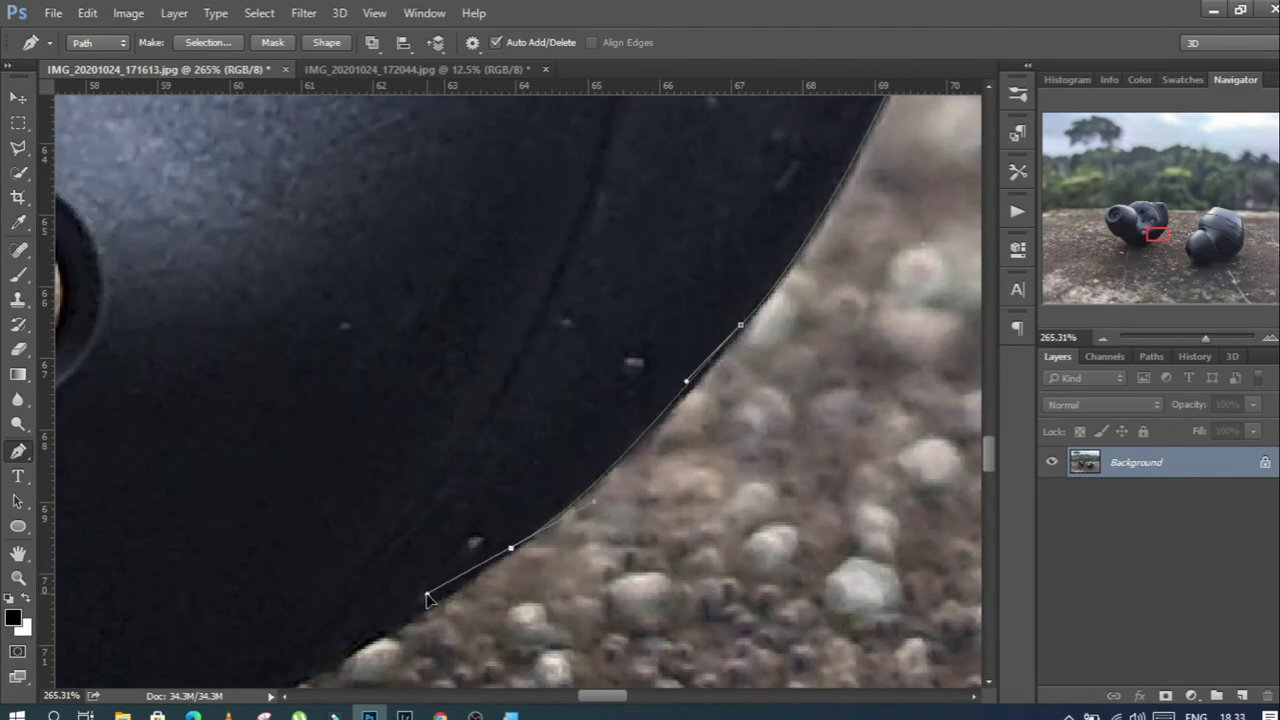
pyautogui.moveTo(646, 551); pyautogui.dragTo(536, 502)
# Step: Continue the path onto the right earbud, placing anchors along its top edge
pyautogui.keyDown('alt'); pyautogui.scroll(-2, 536, 502); pyautogui.keyUp('alt')
pyautogui.scroll(3, 457, 357)
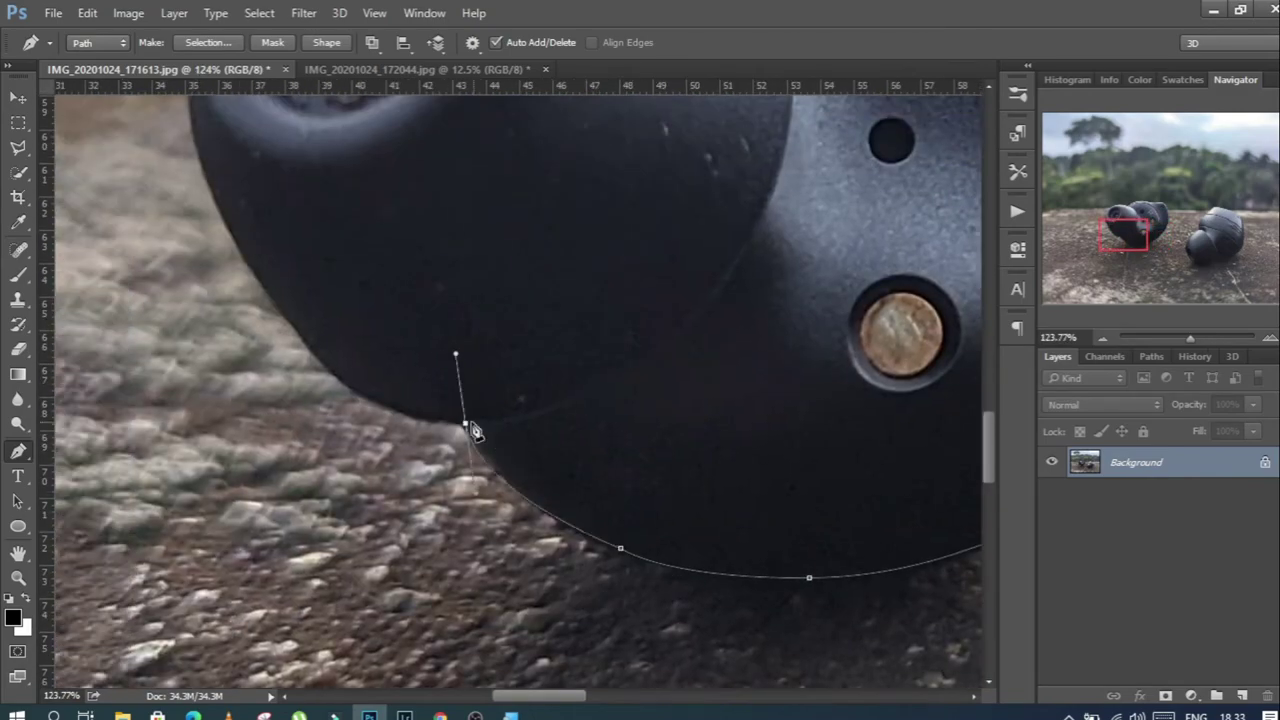
pyautogui.keyDown('alt'); pyautogui.scroll(1, 366, 400); pyautogui.keyUp('alt')
pyautogui.scroll(3, 313, 341)
pyautogui.keyDown('alt'); pyautogui.scroll(2, 337, 251); pyautogui.keyUp('alt')
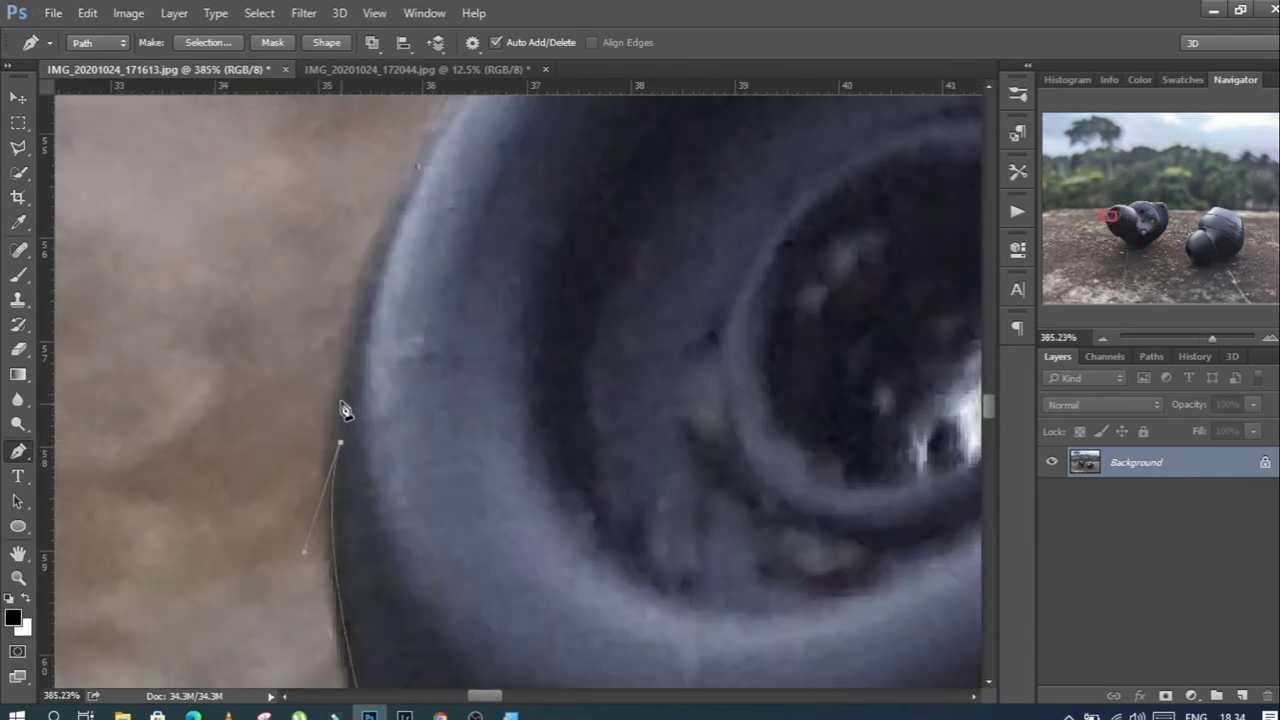
pyautogui.keyDown('alt'); pyautogui.scroll(-5, 343, 408); pyautogui.keyUp('alt')
pyautogui.keyDown('alt'); pyautogui.scroll(2, 567, 444); pyautogui.keyUp('alt')
pyautogui.keyDown('alt'); pyautogui.scroll(1, 877, 551); pyautogui.keyUp('alt')
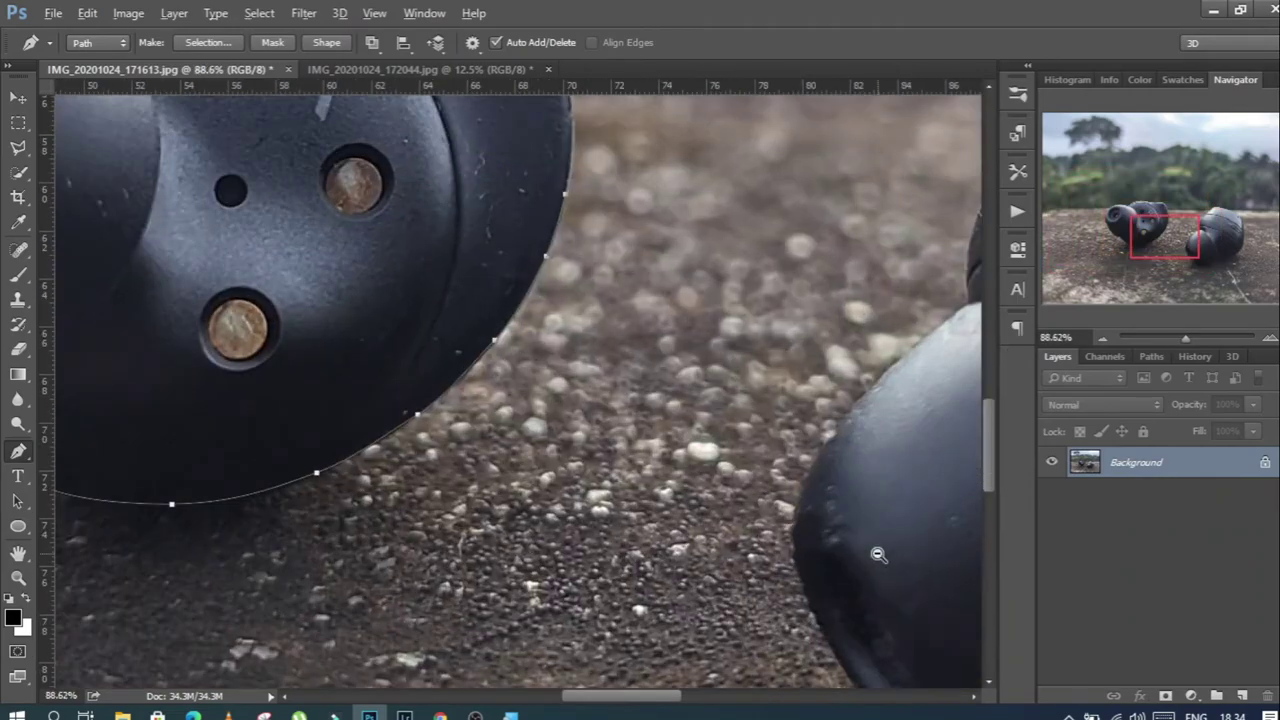
pyautogui.keyDown('alt'); pyautogui.scroll(2, 600, 514); pyautogui.keyUp('alt')
pyautogui.keyDown('alt'); pyautogui.scroll(1, 660, 191); pyautogui.keyUp('alt')
pyautogui.keyDown('alt'); pyautogui.scroll(2, 572, 340); pyautogui.keyUp('alt')
pyautogui.scroll(2, 572, 340)
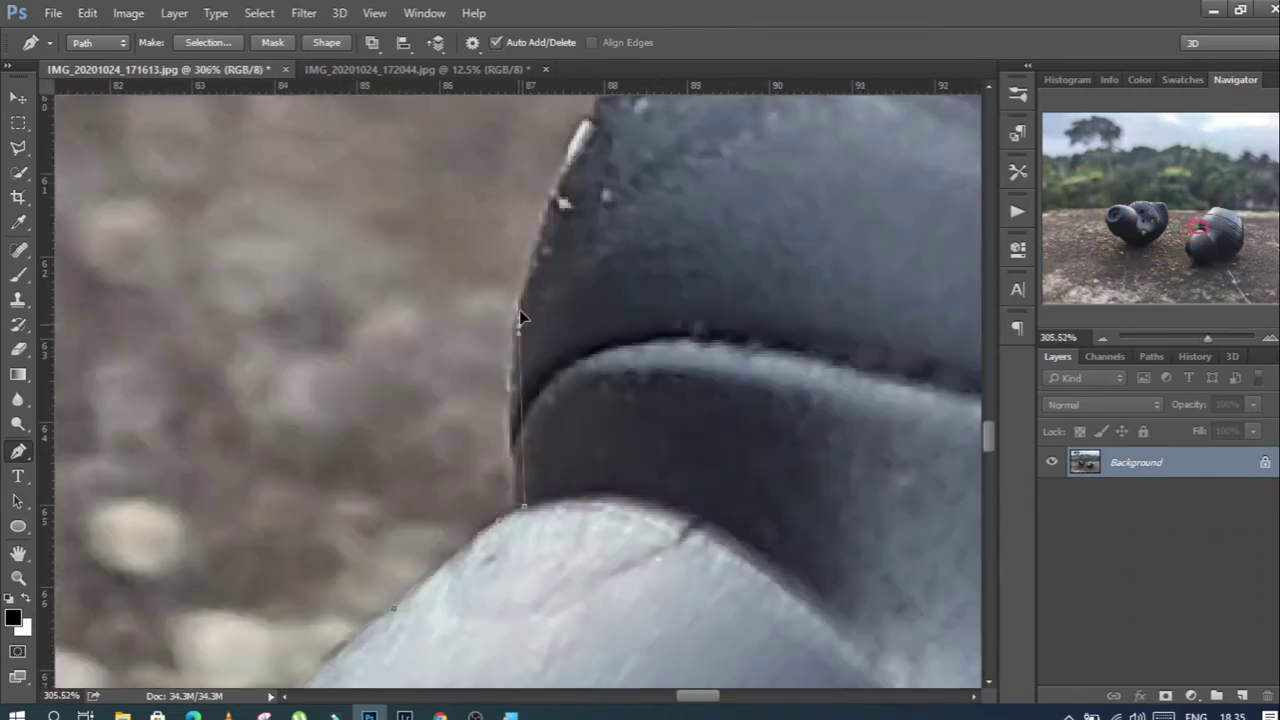
pyautogui.keyDown('alt'); pyautogui.scroll(1, 560, 360); pyautogui.keyUp('alt')
pyautogui.keyDown('alt'); pyautogui.scroll(1, 500, 420); pyautogui.keyUp('alt')
pyautogui.scroll(-2, 419, 496)
pyautogui.hscroll(3, 419, 496)
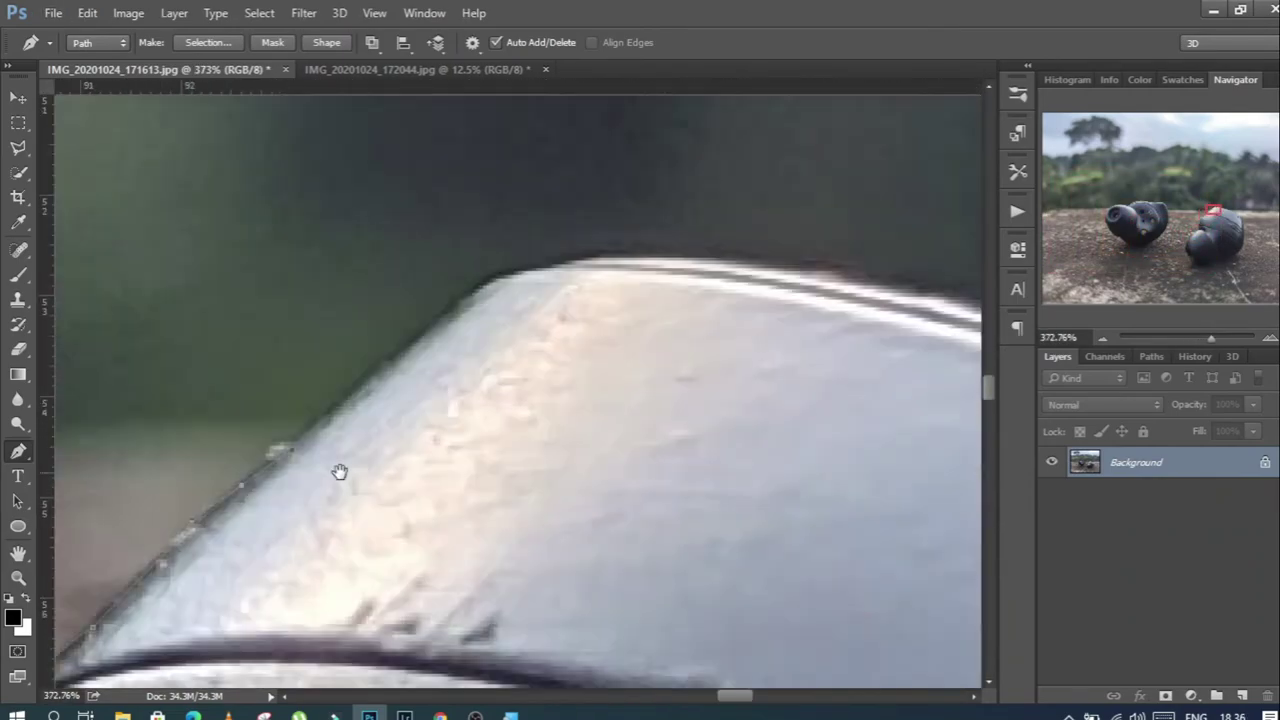
pyautogui.click(820, 306)
pyautogui.hscroll(2, 743, 374)
pyautogui.click(677, 447)
# Step: Extend the path down the right earbud's side and along its bottom edge
pyautogui.scroll(-3, 679, 452)
pyautogui.hscroll(3, 600, 350)
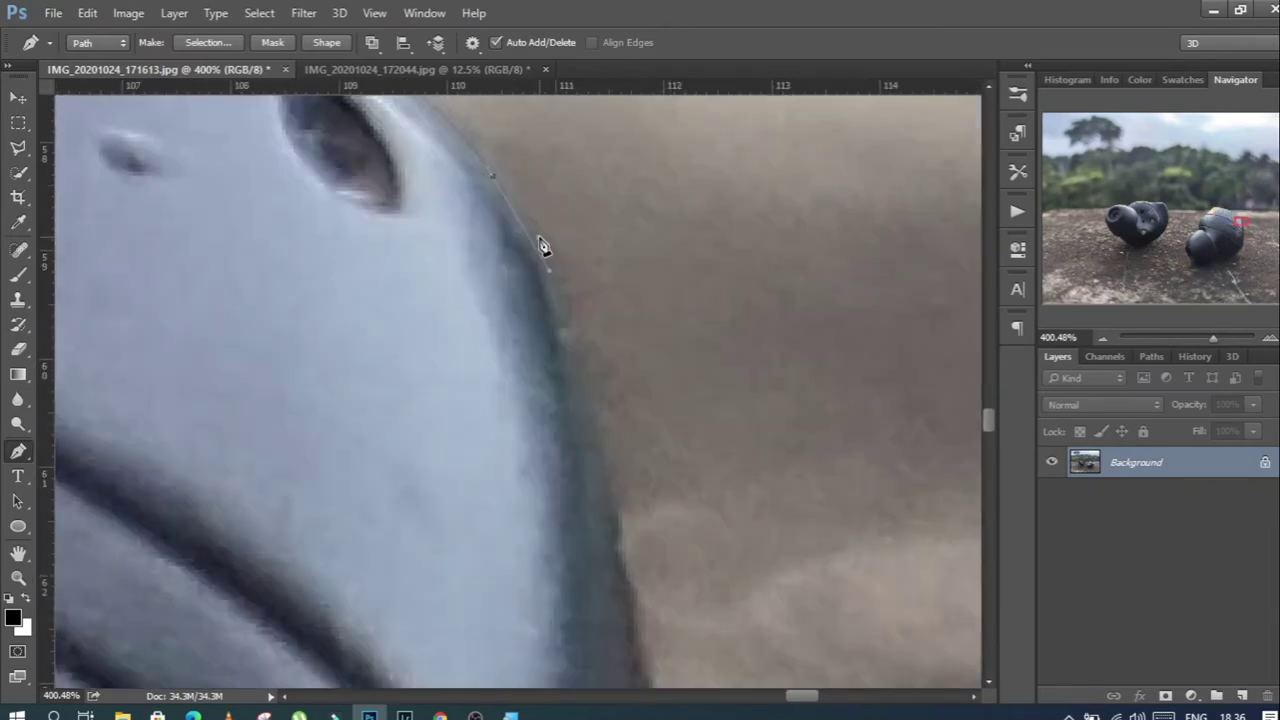
pyautogui.scroll(-3, 615, 520)
pyautogui.scroll(-3, 600, 457)
pyautogui.click(600, 471)
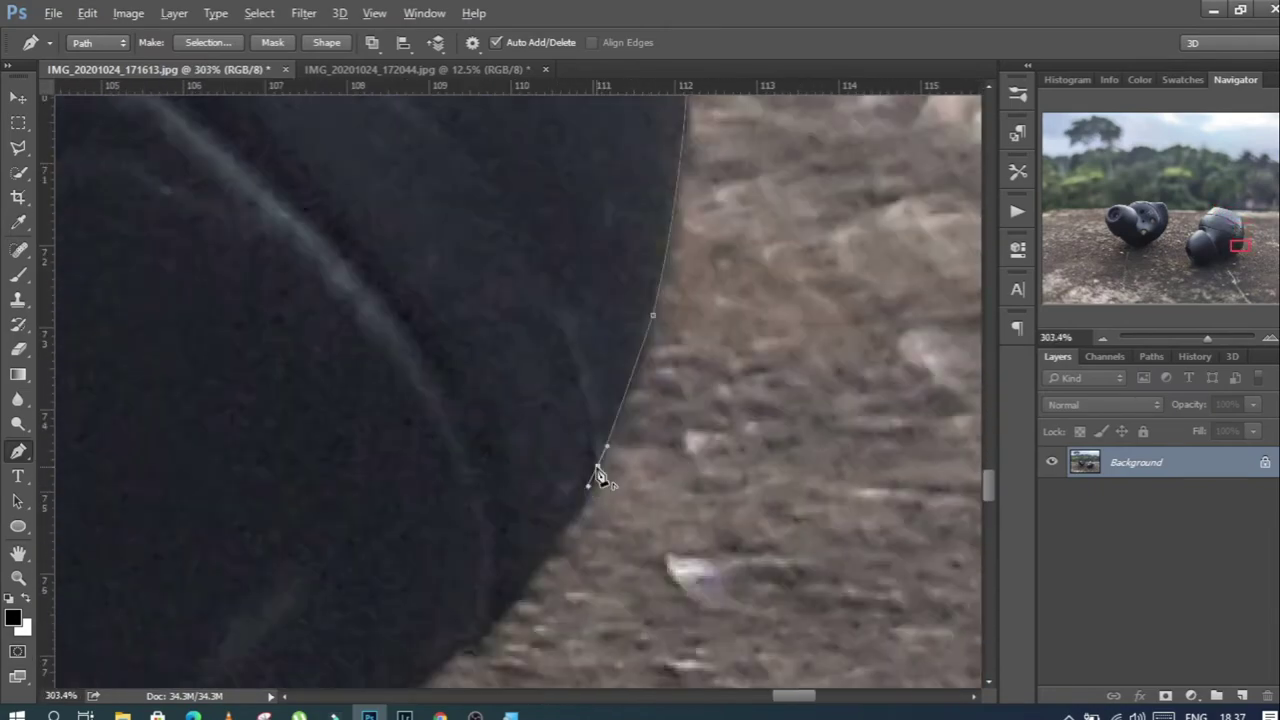
pyautogui.scroll(1, 600, 471)
pyautogui.scroll(-5, 567, 561)
pyautogui.click(674, 505)
pyautogui.click(614, 523)
pyautogui.click(571, 543)
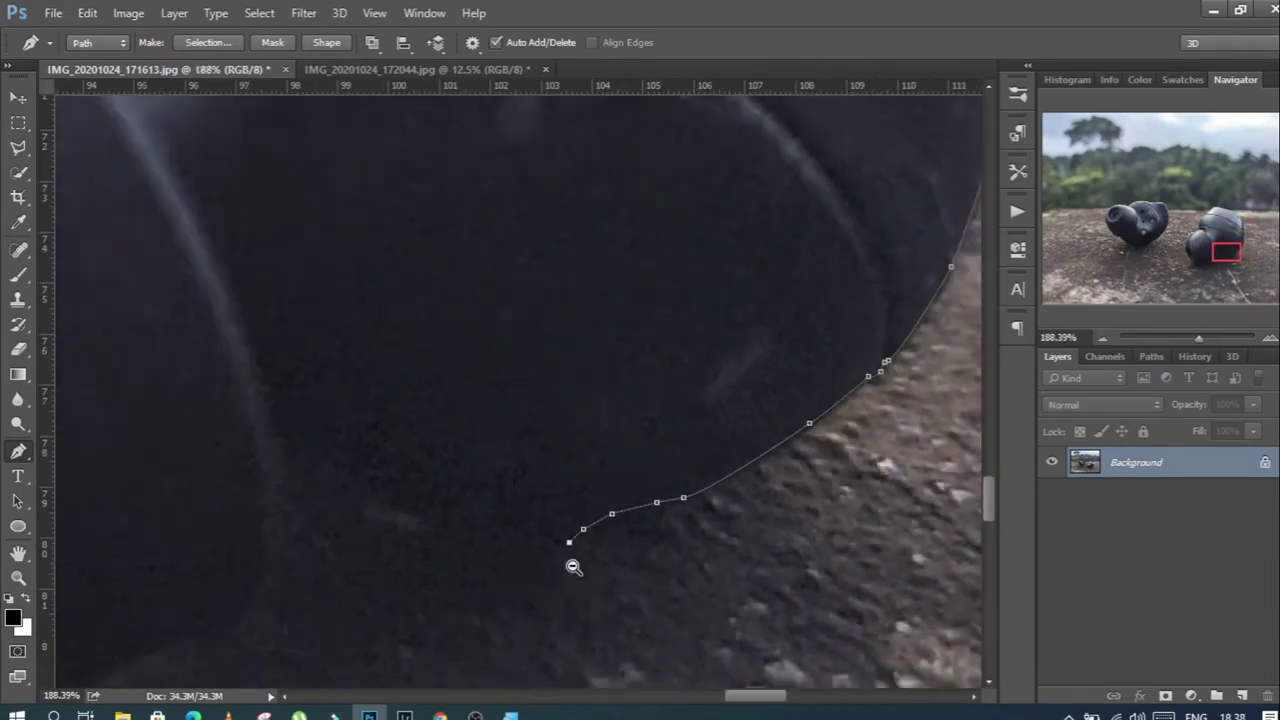
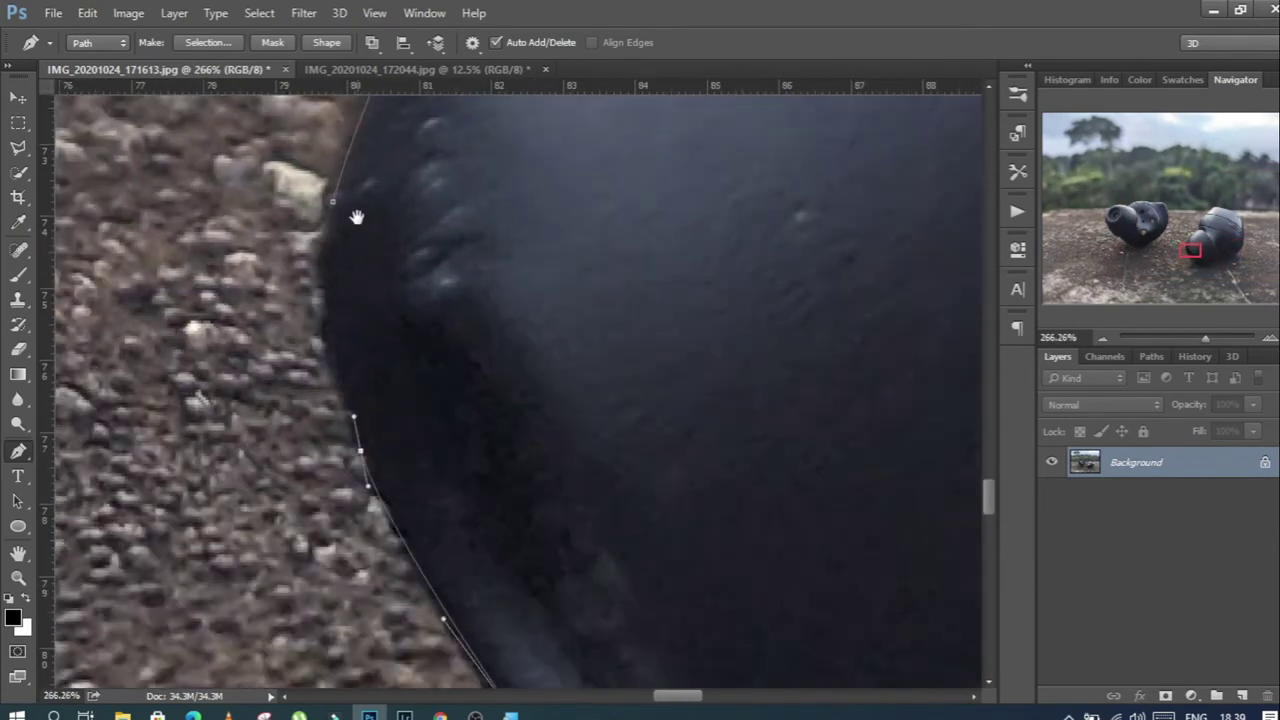
pyautogui.scroll(-4, 565, 515)
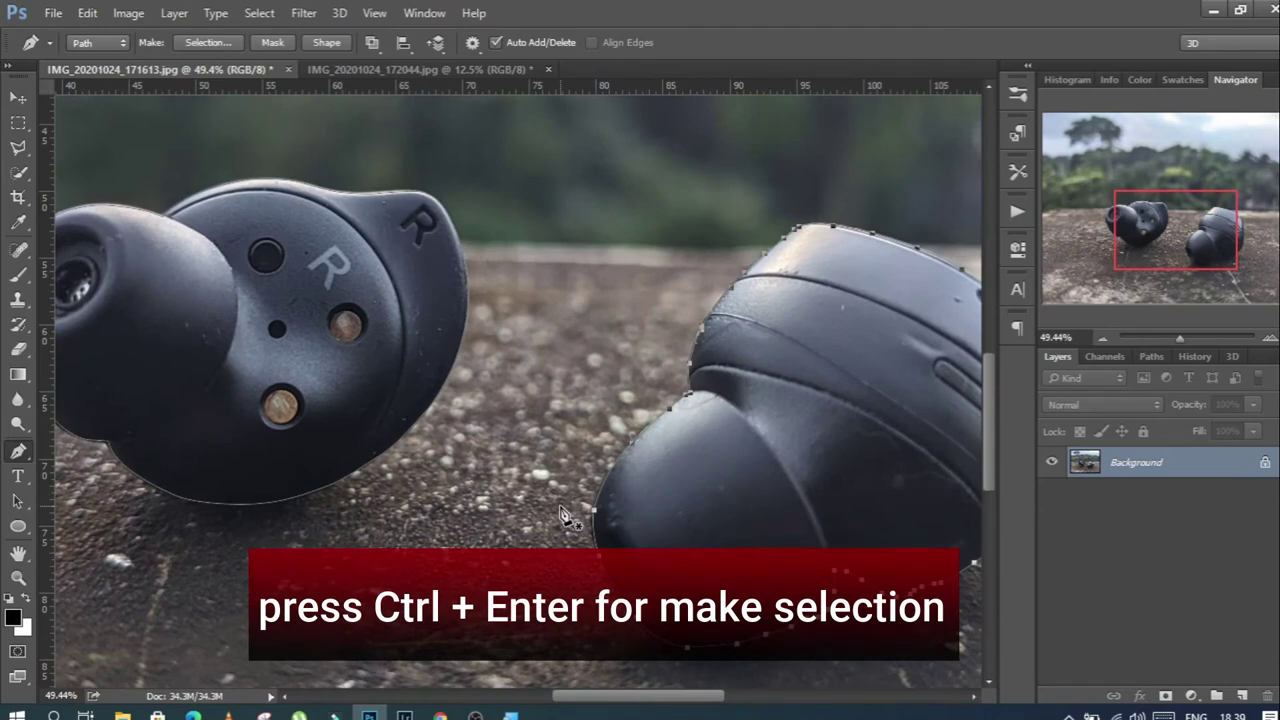
# Step: Turn the earbud path into a selection and add a layer mask keeping only both earbuds
pyautogui.hotkey('ctrl', 'Return')
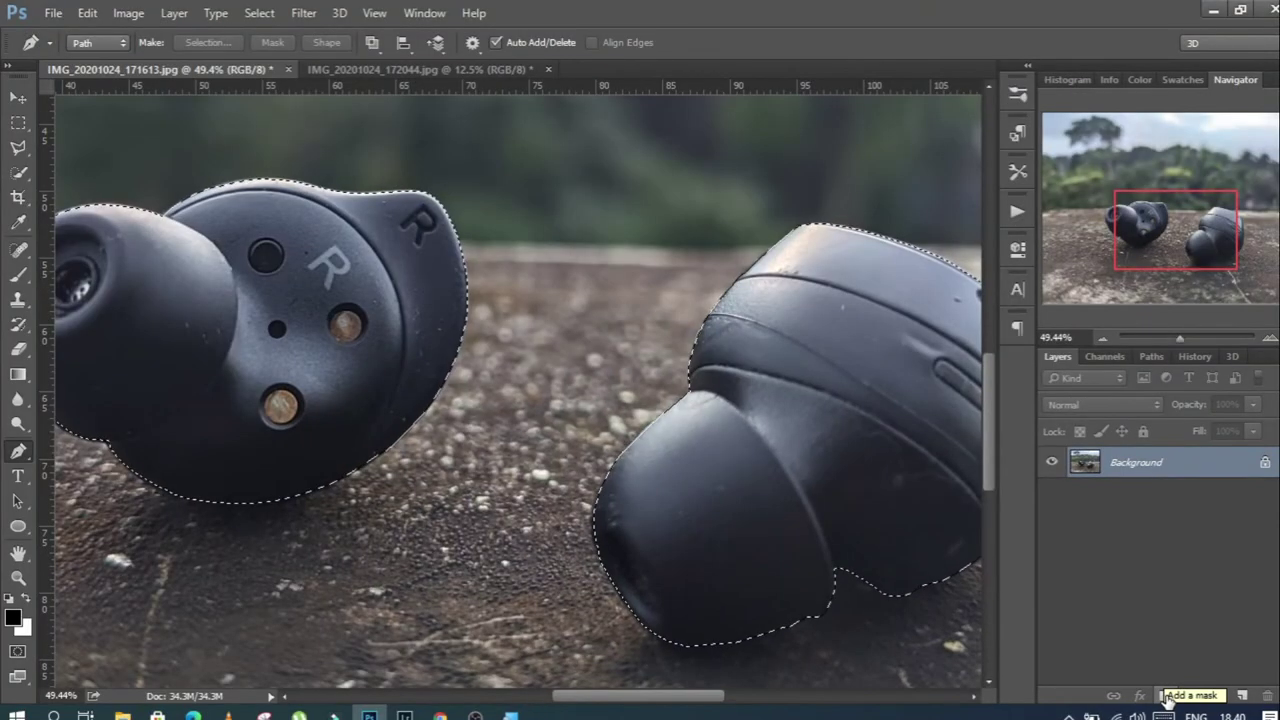
pyautogui.click(1166, 697)
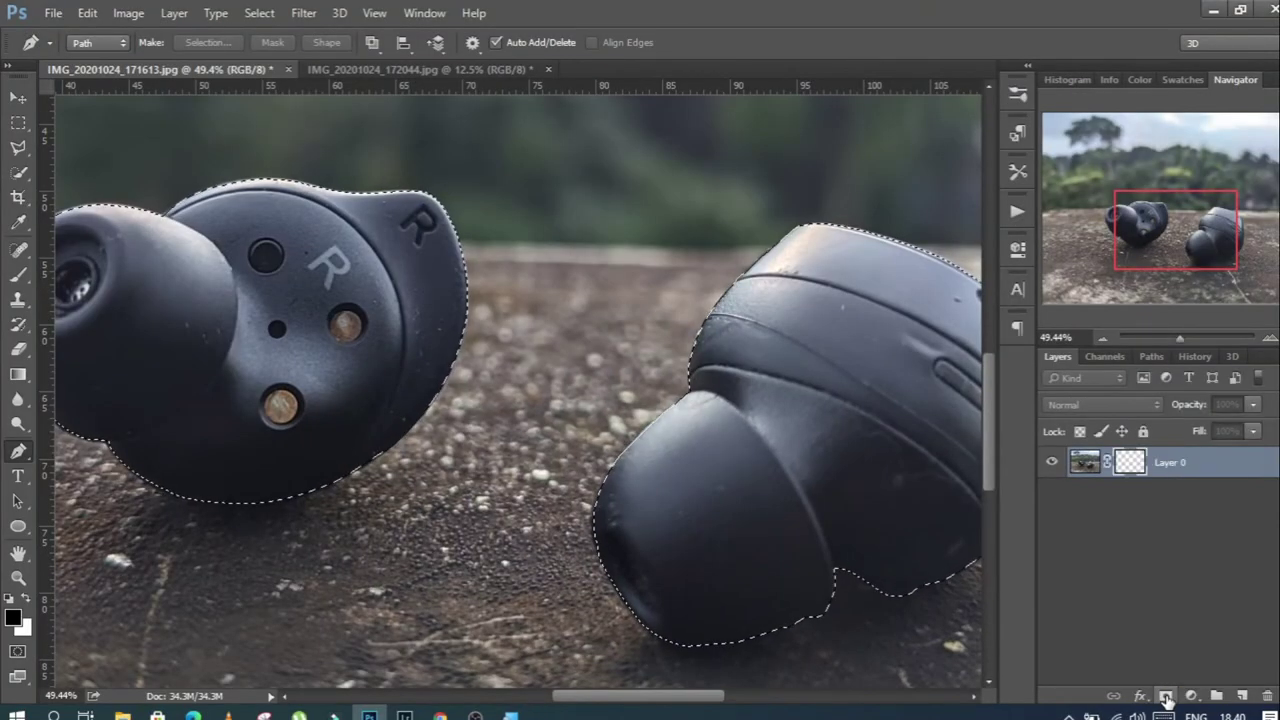
pyautogui.scroll(-4, 808, 465)
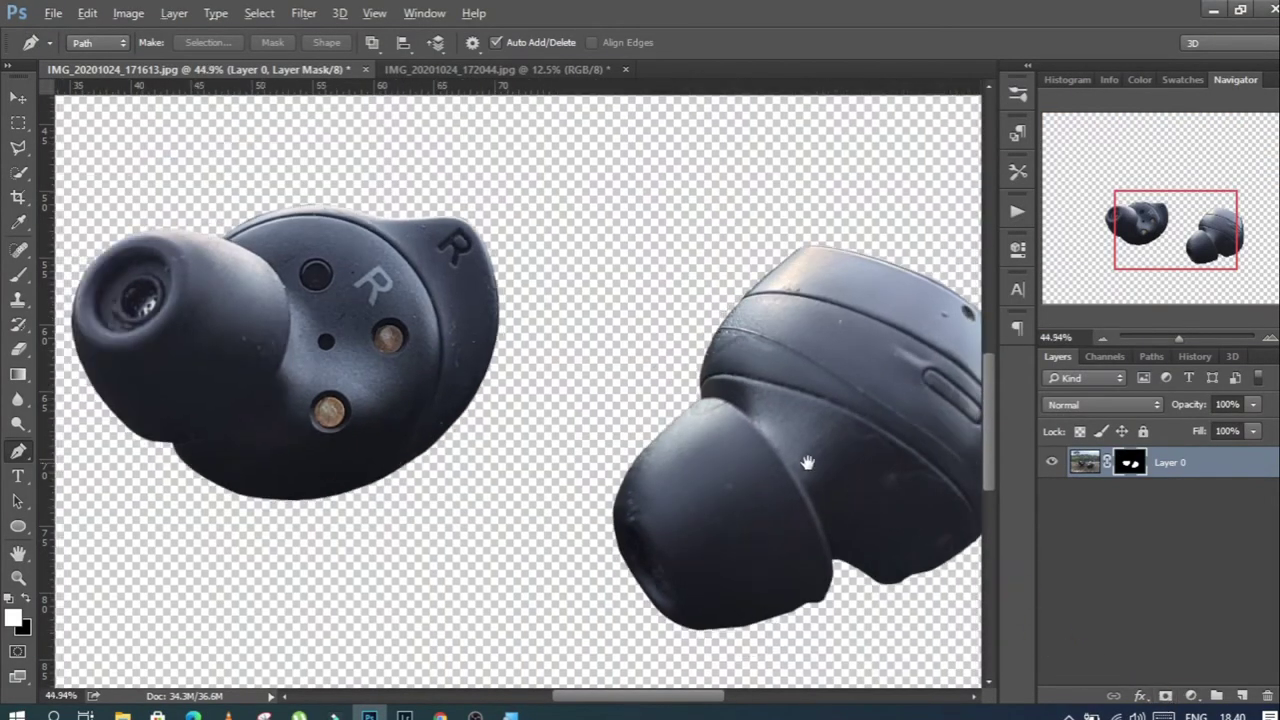
pyautogui.scroll(-2, 808, 465)
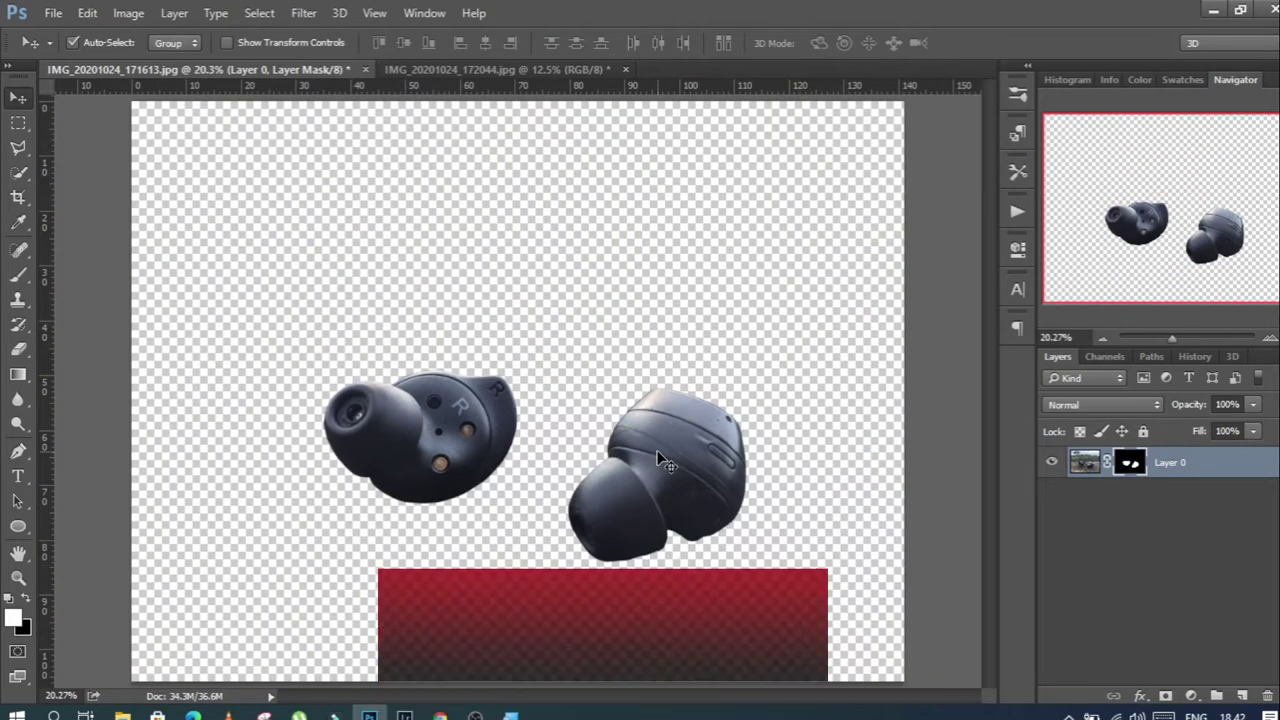
# Step: Drag the masked earbuds layer into the hand photo, positioned above the palm
pyautogui.moveTo(657, 450)
pyautogui.mouseDown()
pyautogui.moveTo(431, 69)
pyautogui.moveTo(535, 393)
pyautogui.mouseUp()
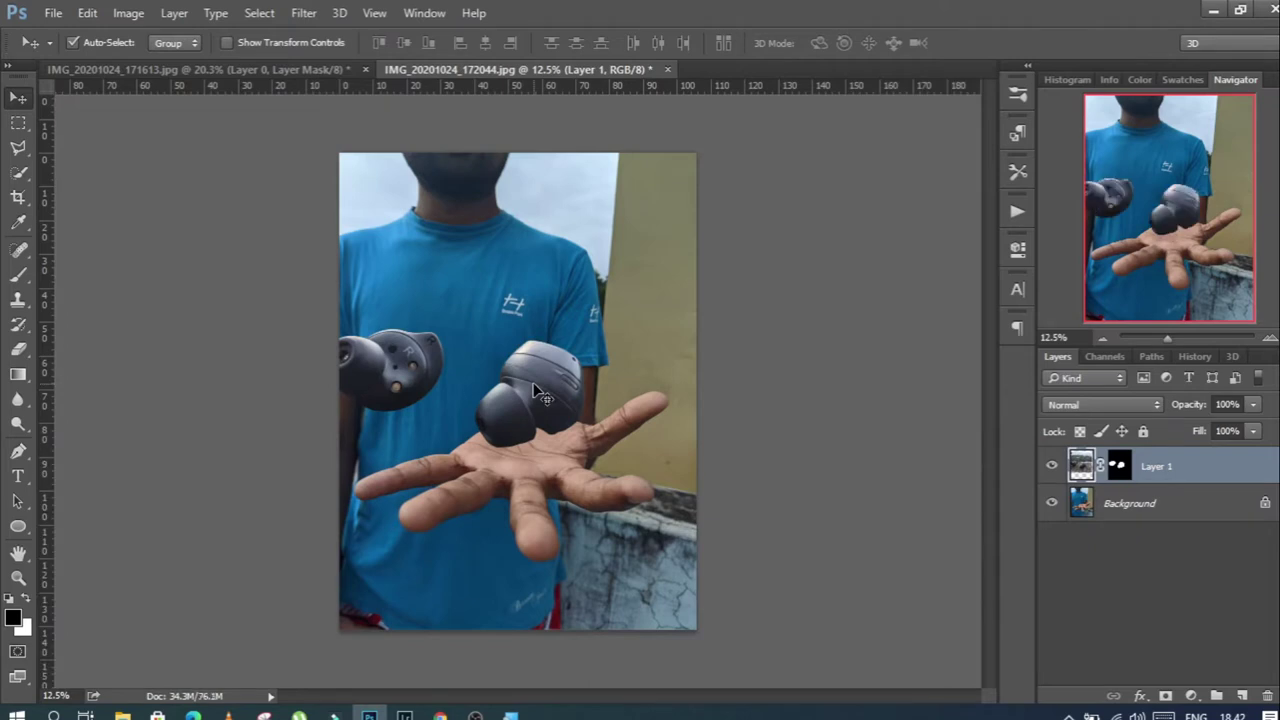
pyautogui.moveTo(538, 390); pyautogui.dragTo(578, 365)
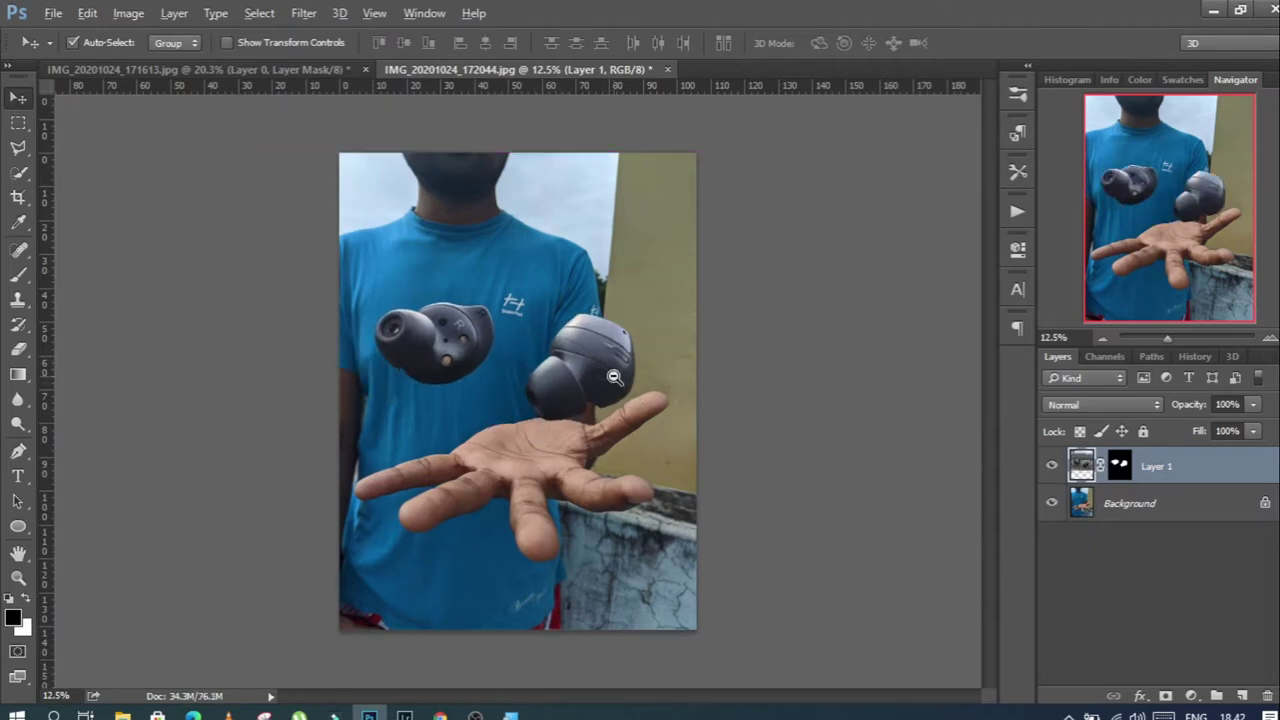
pyautogui.scroll(3, 617, 383)
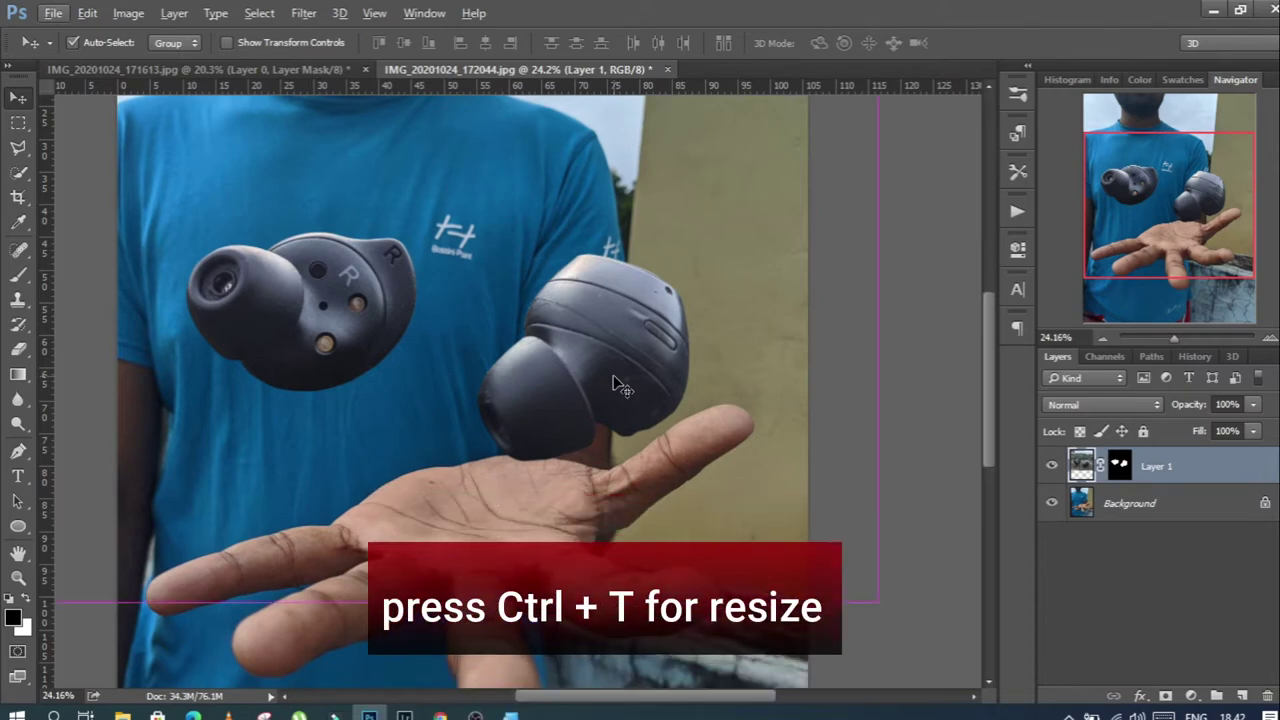
# Step: Free-transform the earbuds to about 40% size with a slight tilt, floating over the palm
pyautogui.hotkey('ctrl', 't')
pyautogui.scroll(-1, 638, 400)
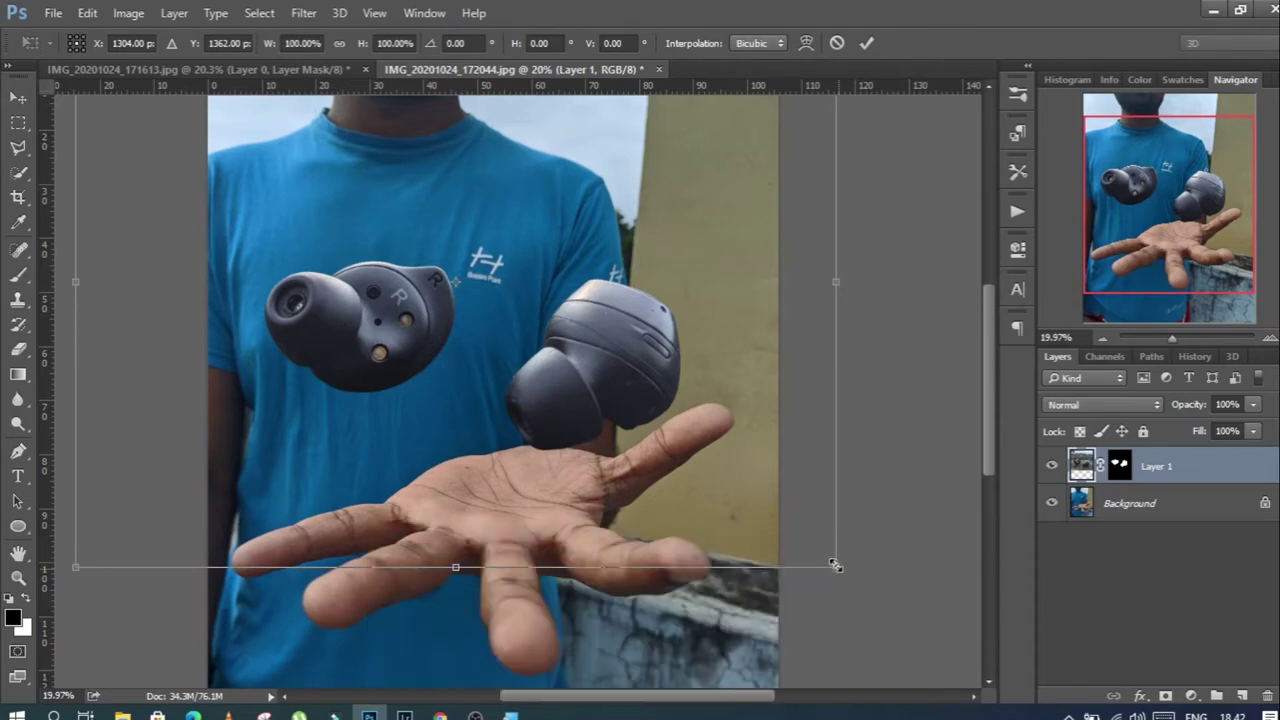
pyautogui.moveTo(845, 570)
pyautogui.mouseDown()
pyautogui.moveTo(818, 540)
pyautogui.moveTo(617, 432)
pyautogui.mouseUp()
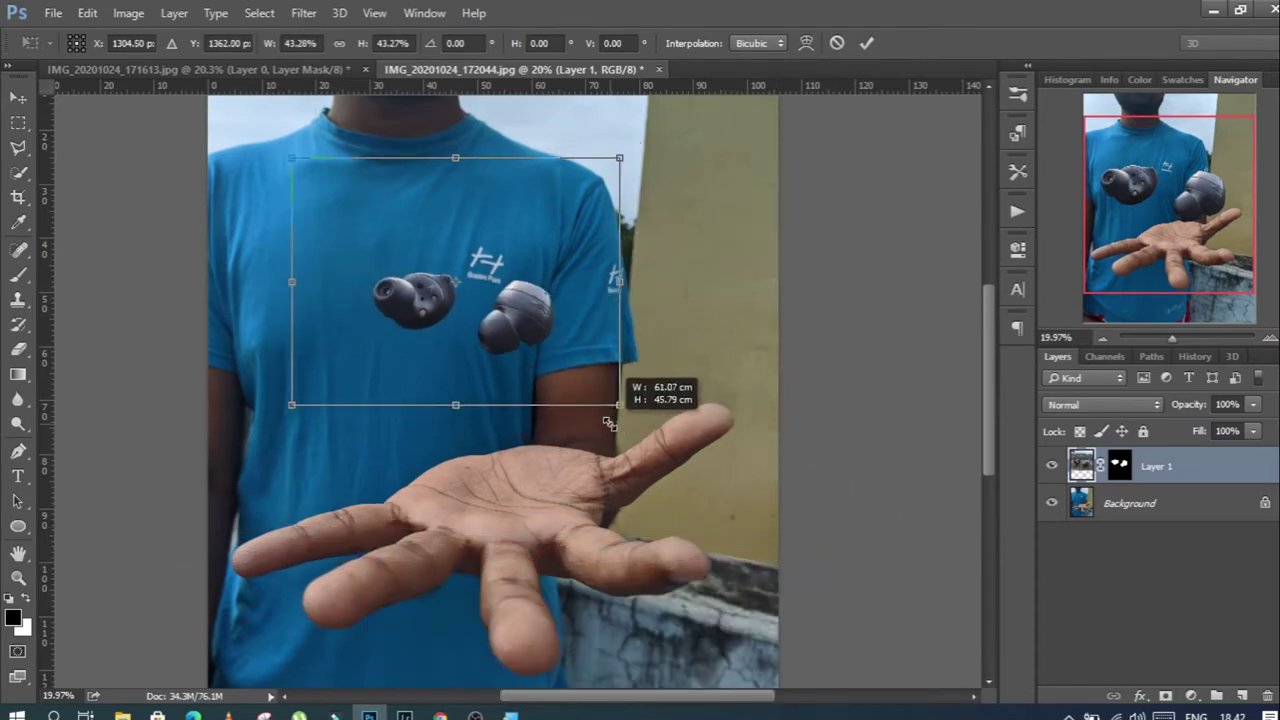
pyautogui.moveTo(680, 371)
pyautogui.mouseDown()
pyautogui.moveTo(645, 445)
pyautogui.moveTo(553, 420)
pyautogui.mouseUp()
pyautogui.moveTo(500, 335); pyautogui.dragTo(555, 432)
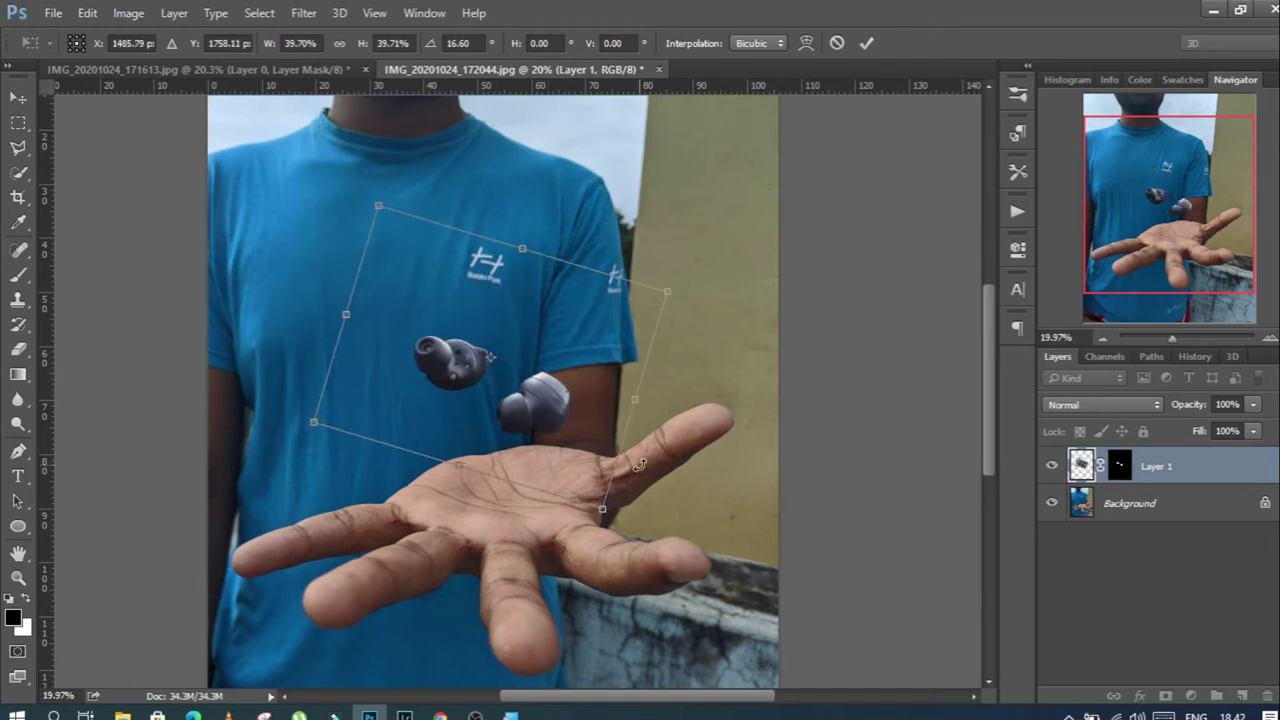
pyautogui.moveTo(616, 528); pyautogui.dragTo(645, 499)
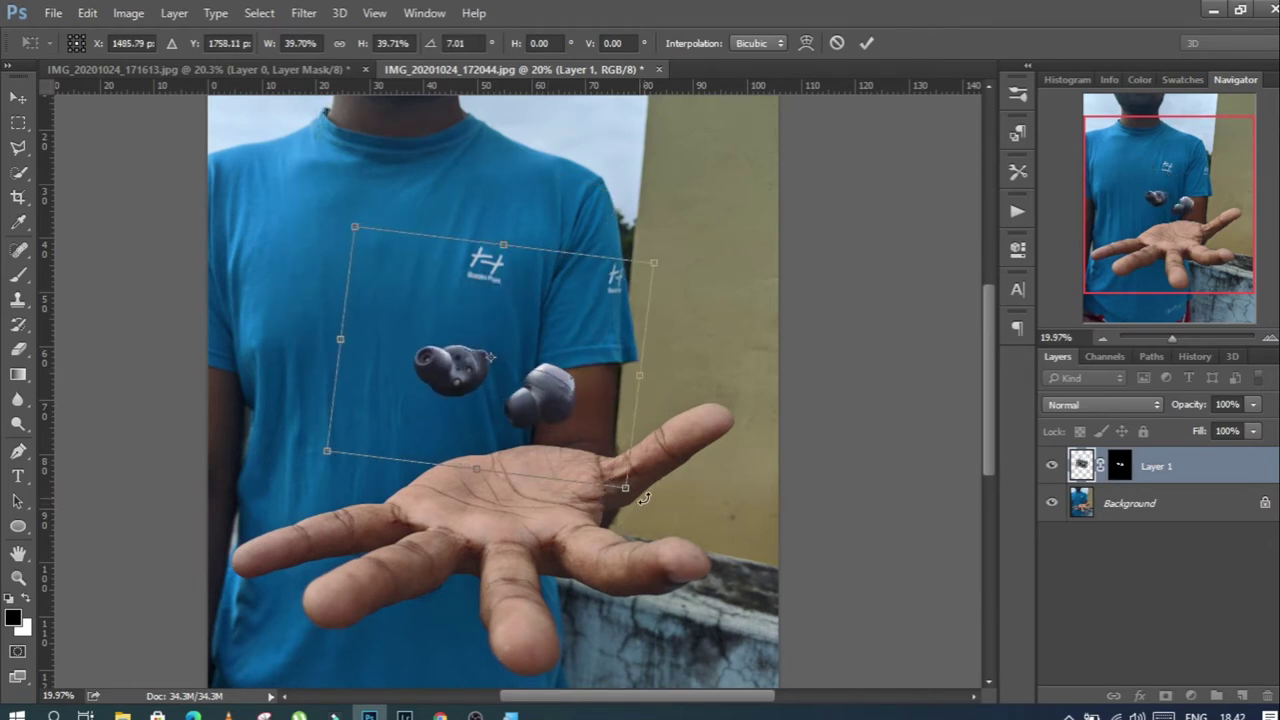
pyautogui.press('Return')
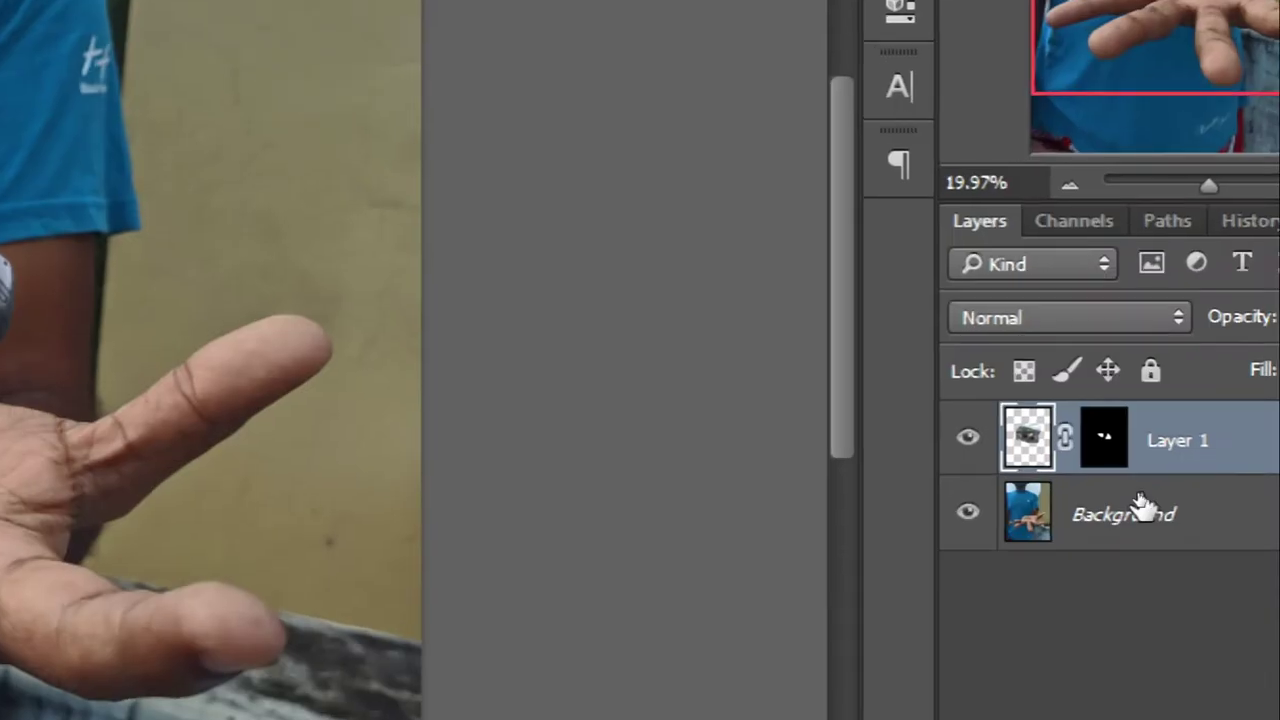
# Step: On the Background layer, apply a slightly rotated crop that tightens the hand photo's frame
pyautogui.click(1141, 507)
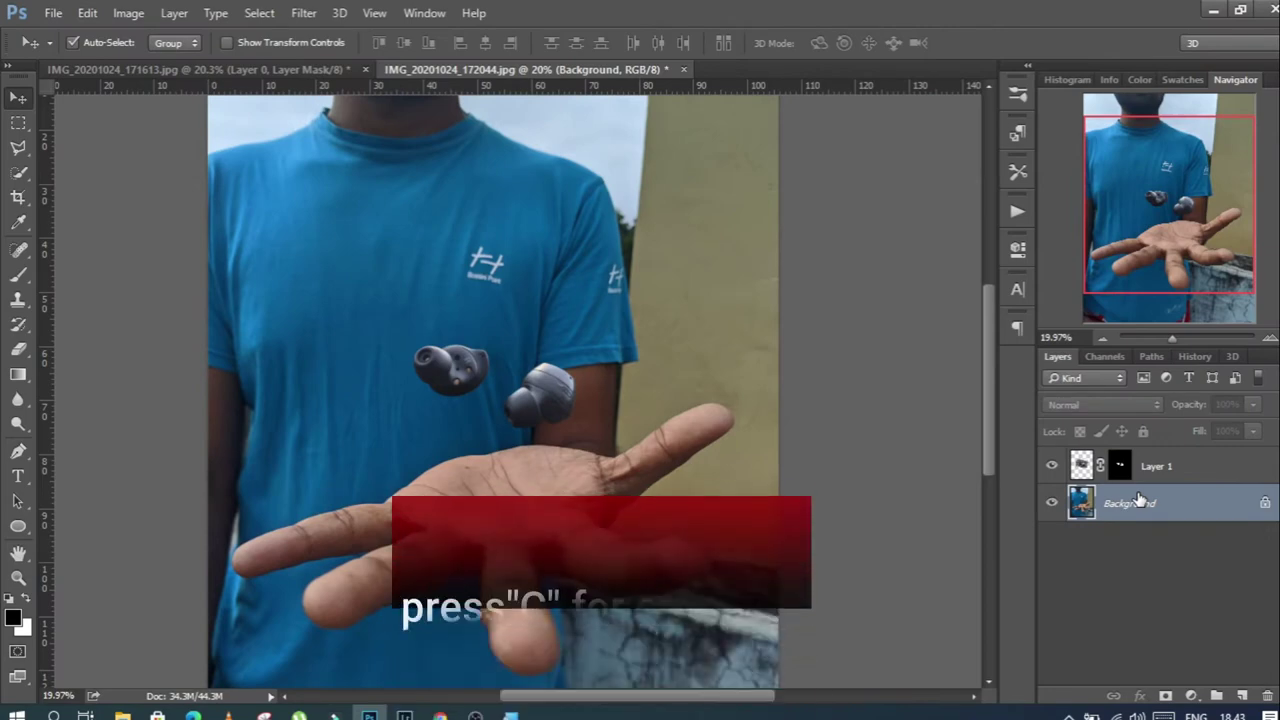
pyautogui.press('c')
pyautogui.moveTo(720, 391)
pyautogui.mouseDown()
pyautogui.moveTo(648, 648)
pyautogui.moveTo(662, 646)
pyautogui.mouseUp()
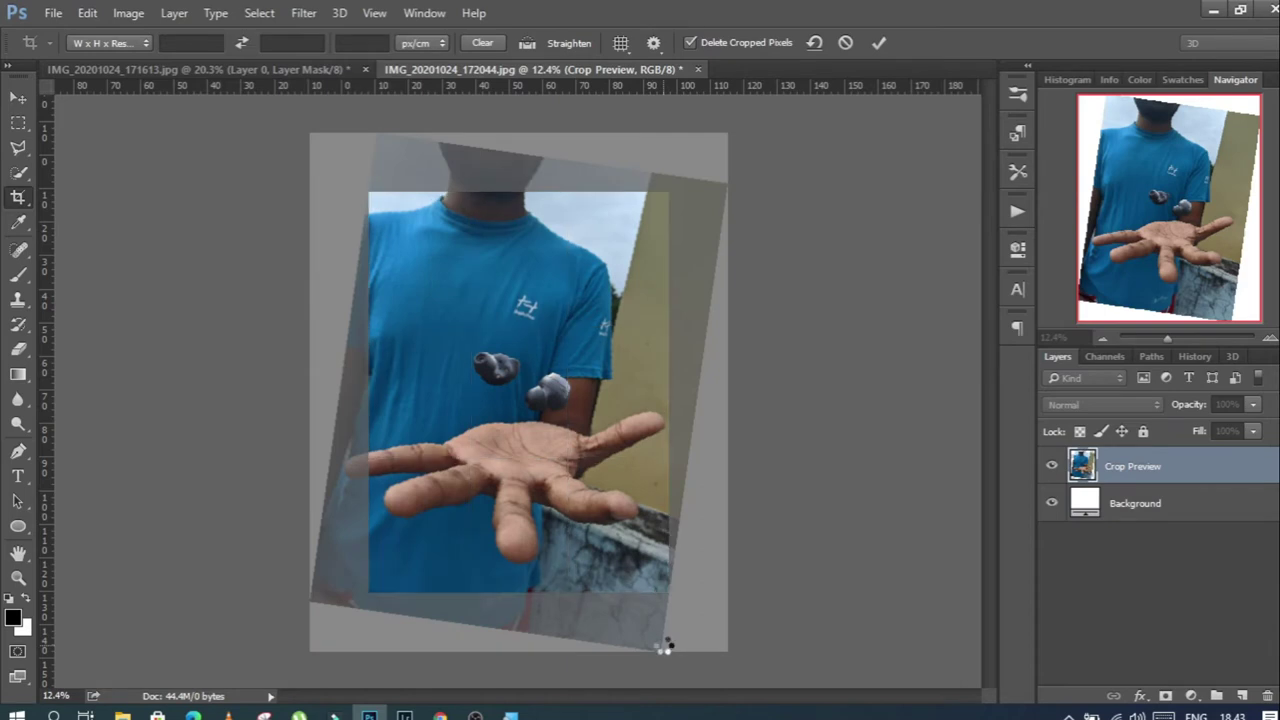
pyautogui.press('Return')
pyautogui.hotkey('ctrl', '0')
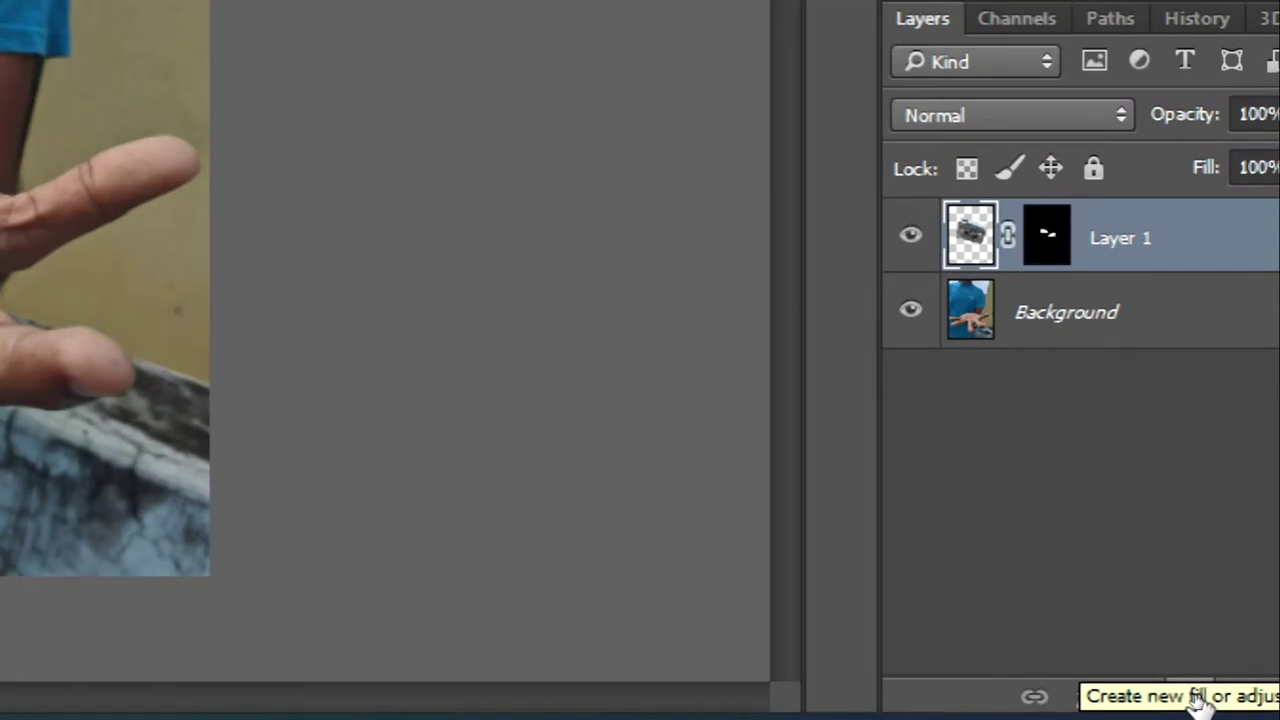
# Step: Add a Curves 1 adjustment layer with its midpoint pulled down to darken everything
pyautogui.click(1198, 703)
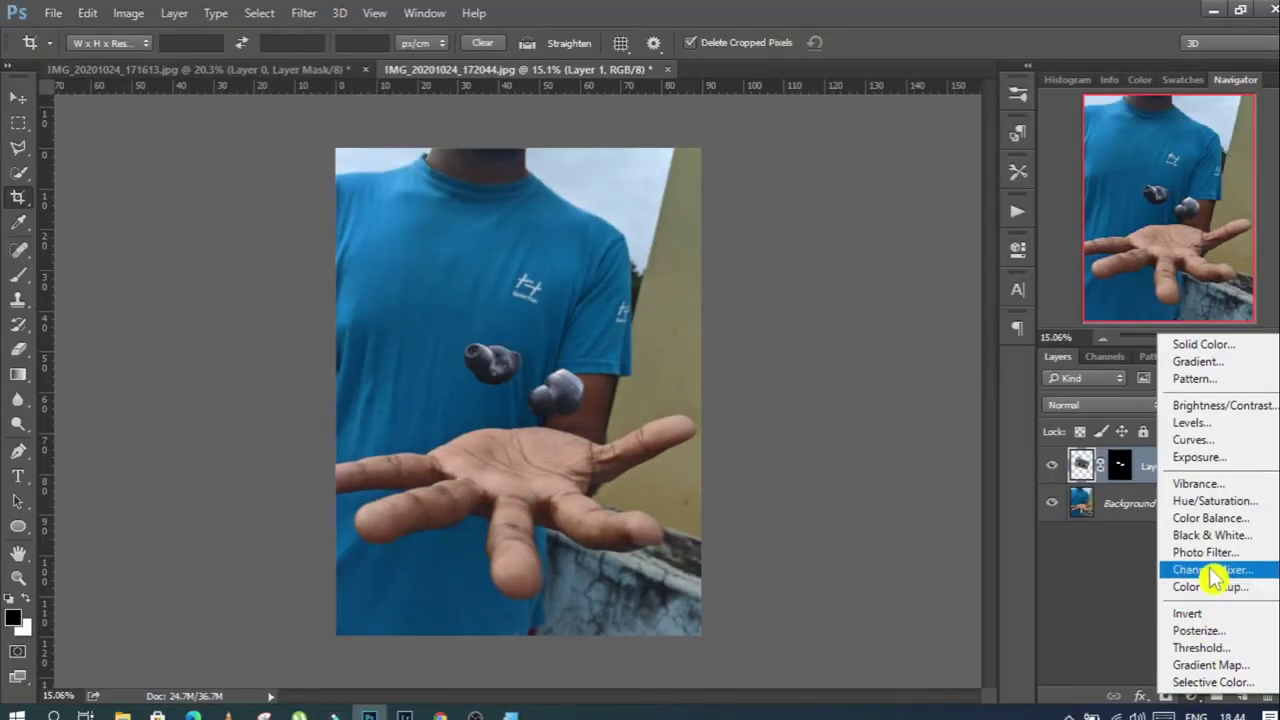
pyautogui.click(1190, 440)
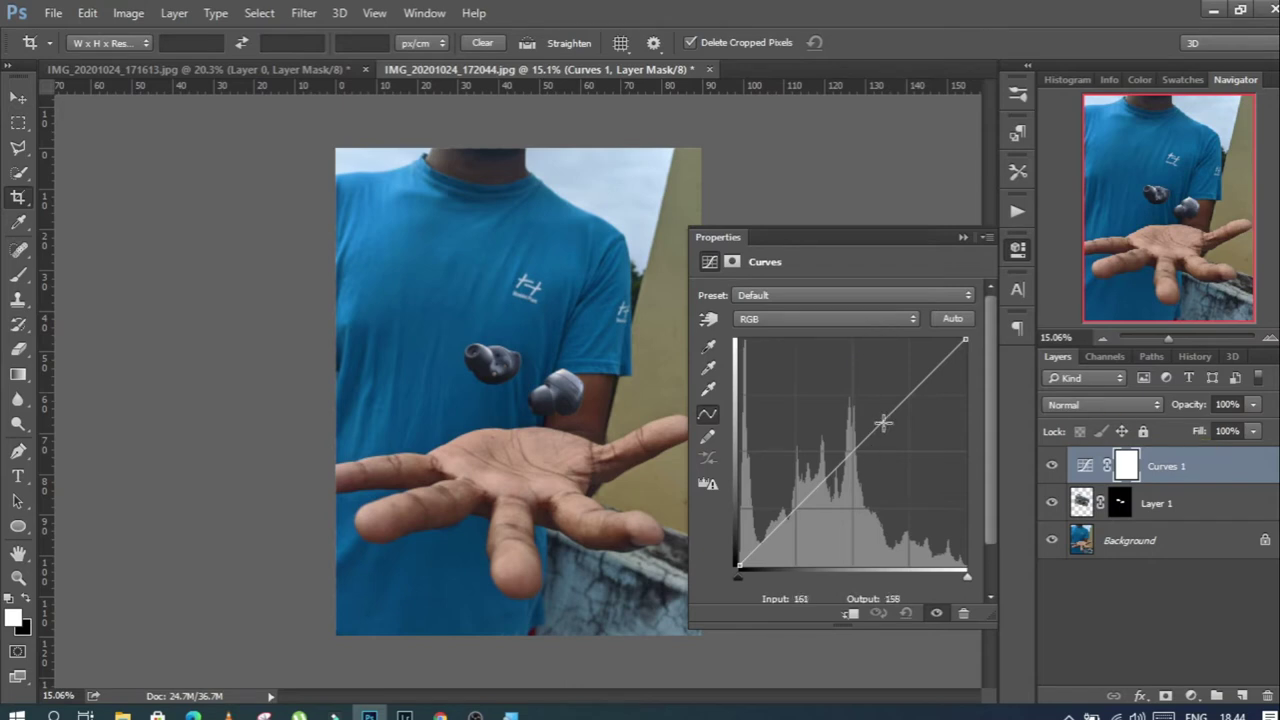
pyautogui.moveTo(883, 422); pyautogui.dragTo(908, 444)
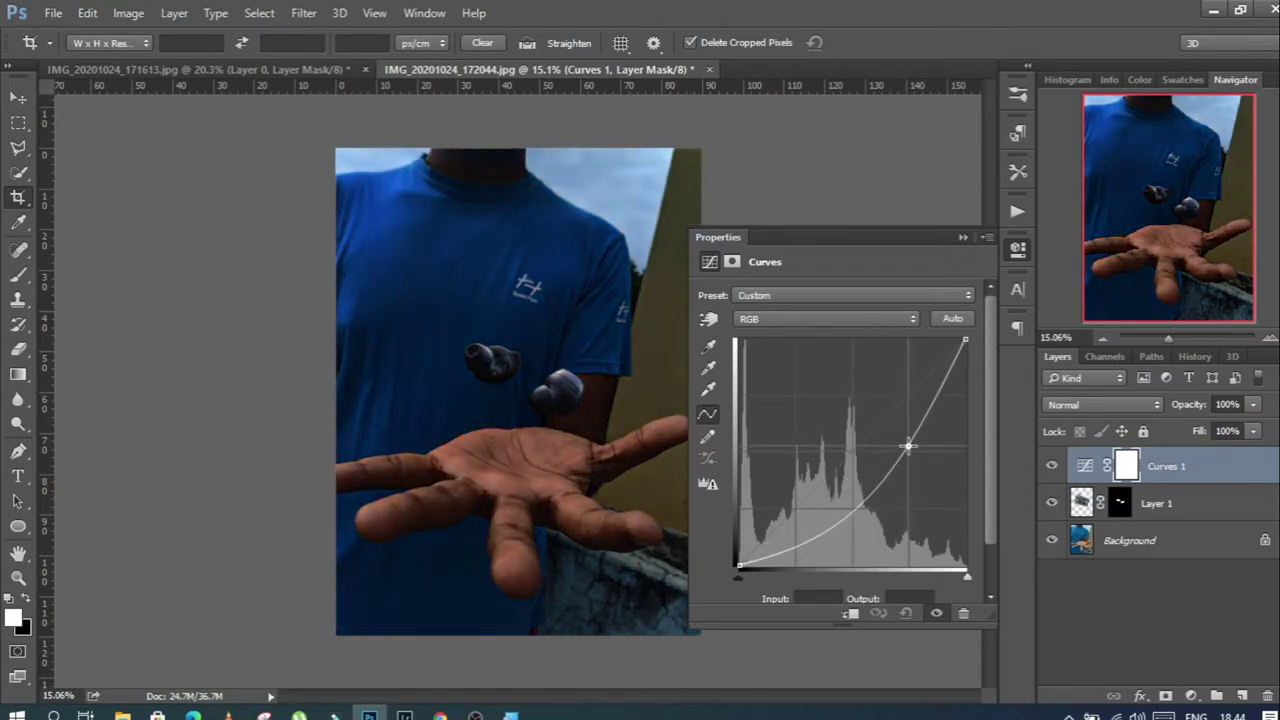
pyautogui.click(969, 240)
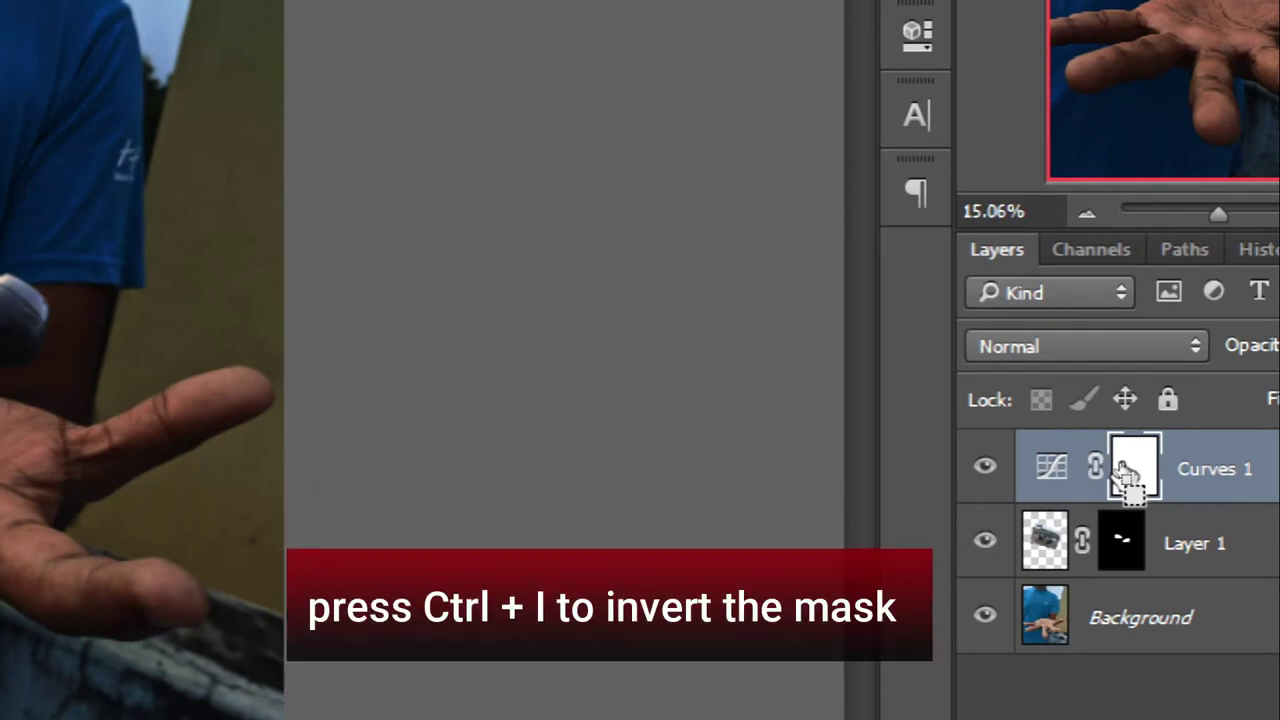
# Step: Invert the Curves mask and paint white over the palm to create a shadow
pyautogui.hotkey('ctrl', 'i')
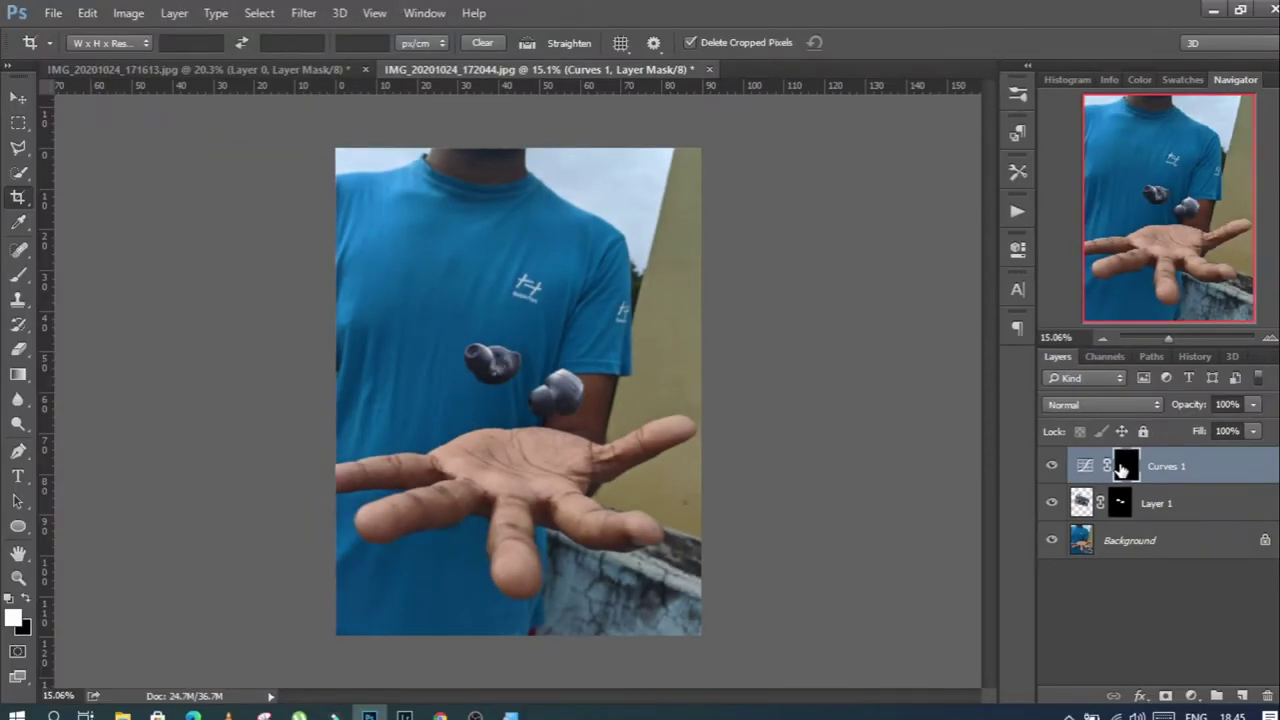
pyautogui.press('v')
pyautogui.press('x')
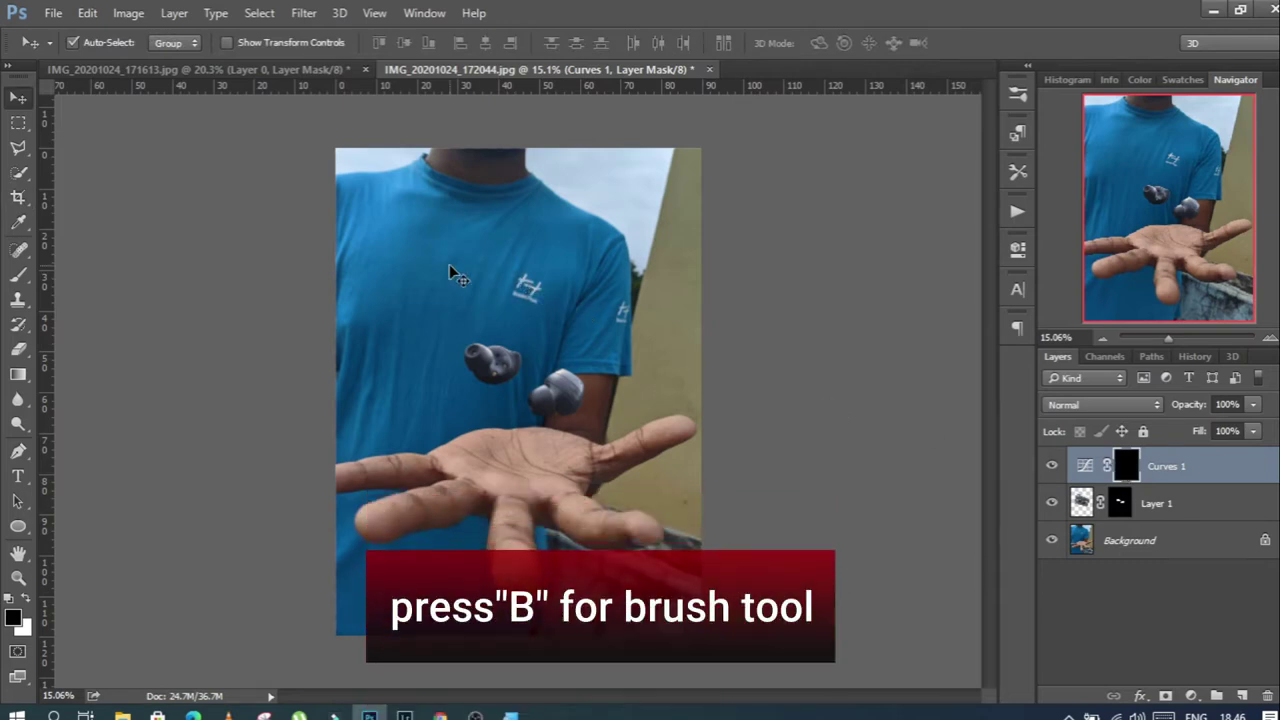
pyautogui.press('b')
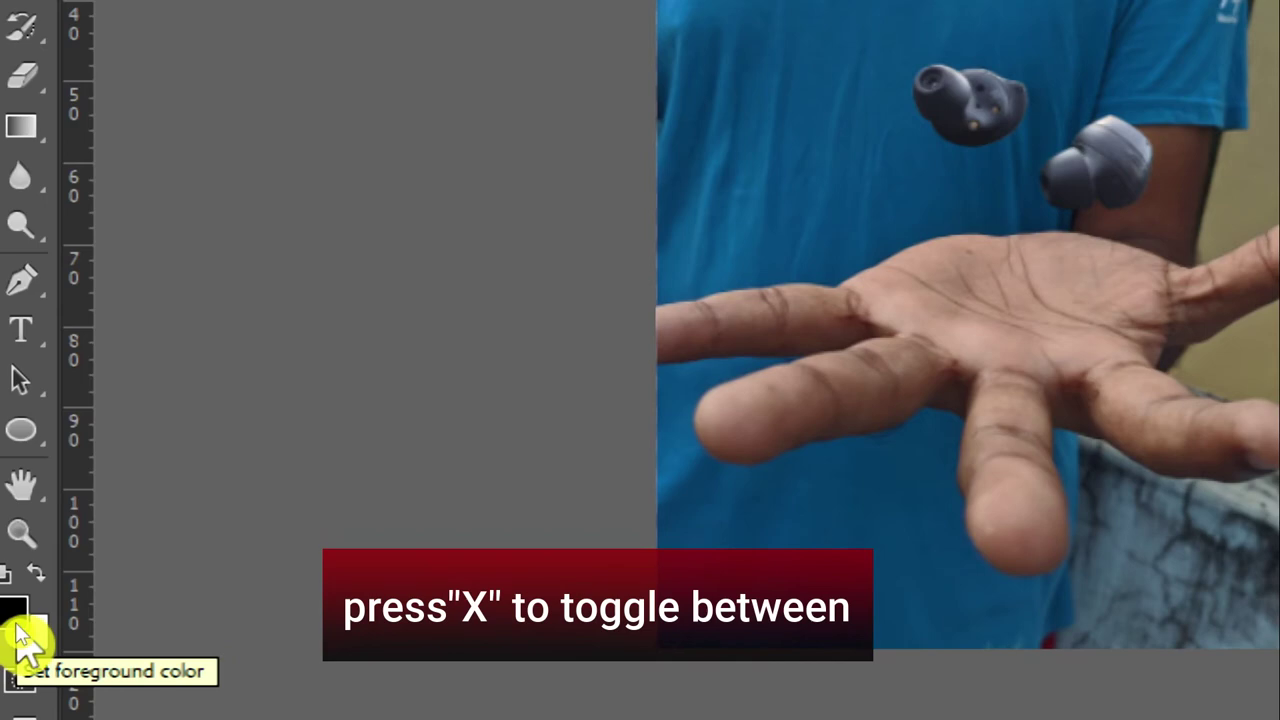
pyautogui.press('x')
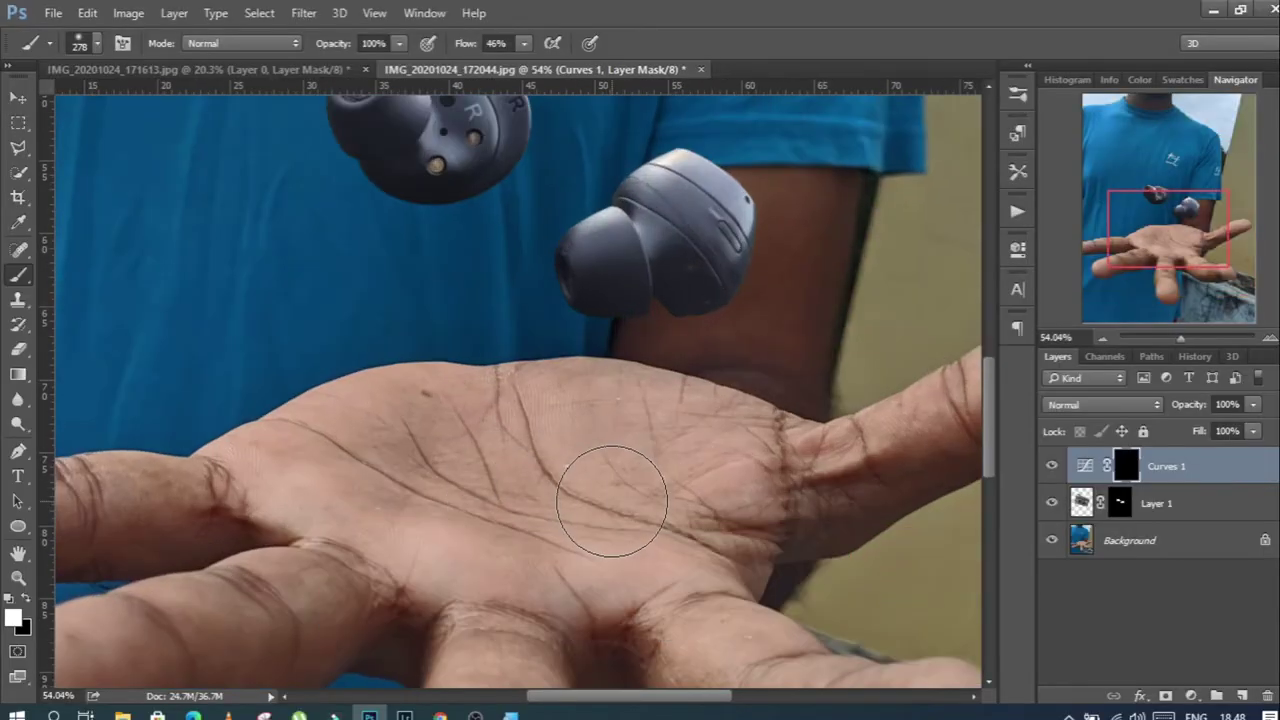
pyautogui.moveTo(614, 486)
pyautogui.mouseDown()
pyautogui.moveTo(575, 507)
pyautogui.moveTo(688, 509)
pyautogui.moveTo(414, 529)
pyautogui.moveTo(343, 557)
pyautogui.mouseUp()
# Step: Zoom in on the earbuds and palm and select the Curves layer's Opacity field
pyautogui.scroll(-2, 620, 482)
pyautogui.scroll(-1, 620, 482)
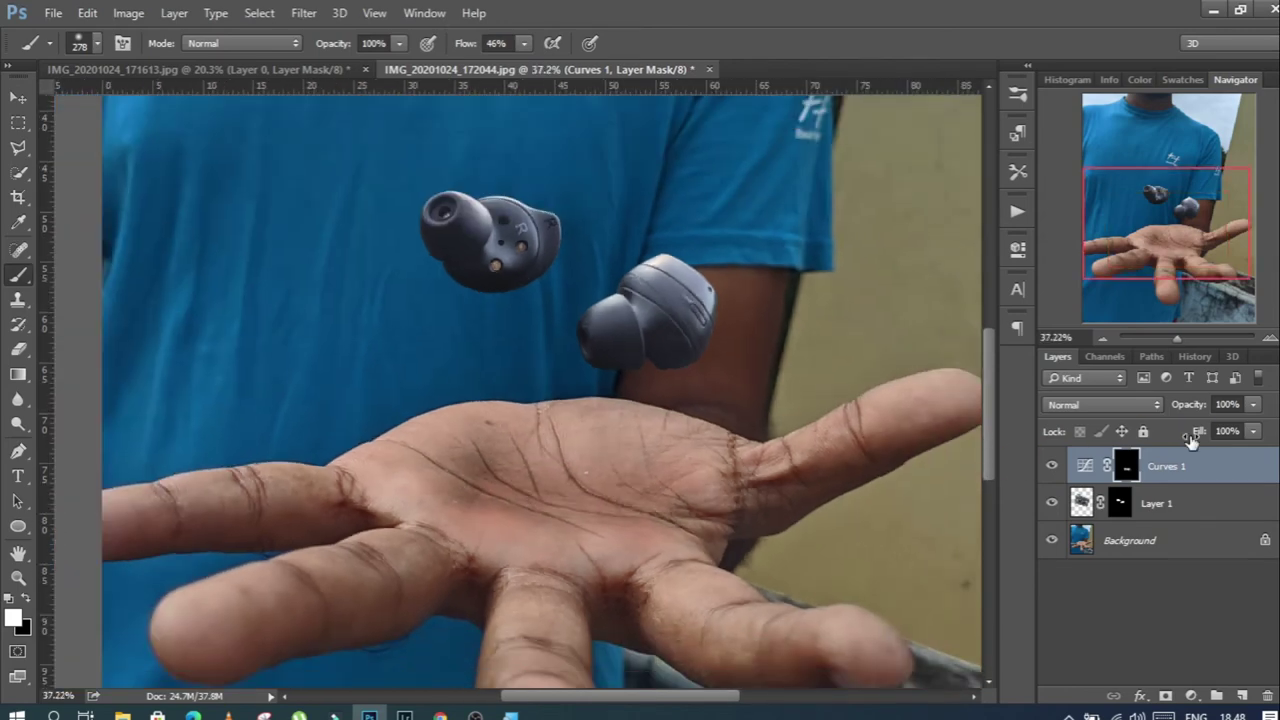
pyautogui.hotkey('ctrl', '+')
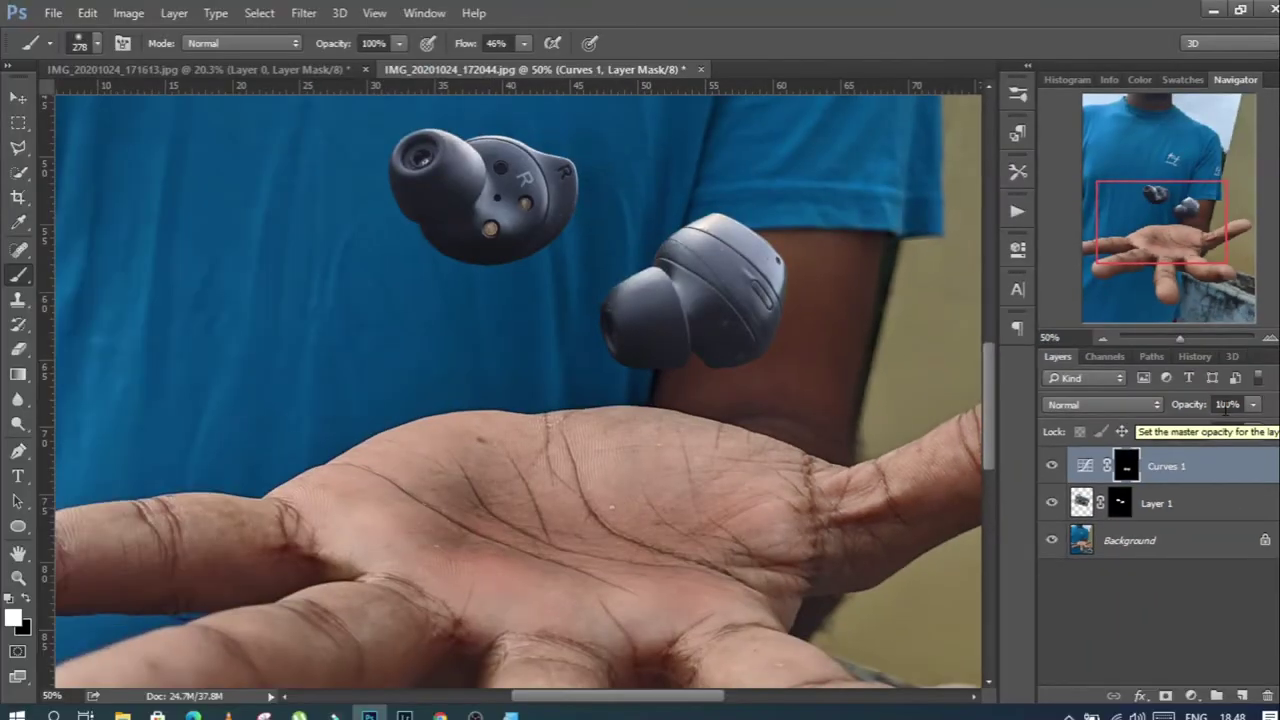
pyautogui.click(1226, 404)
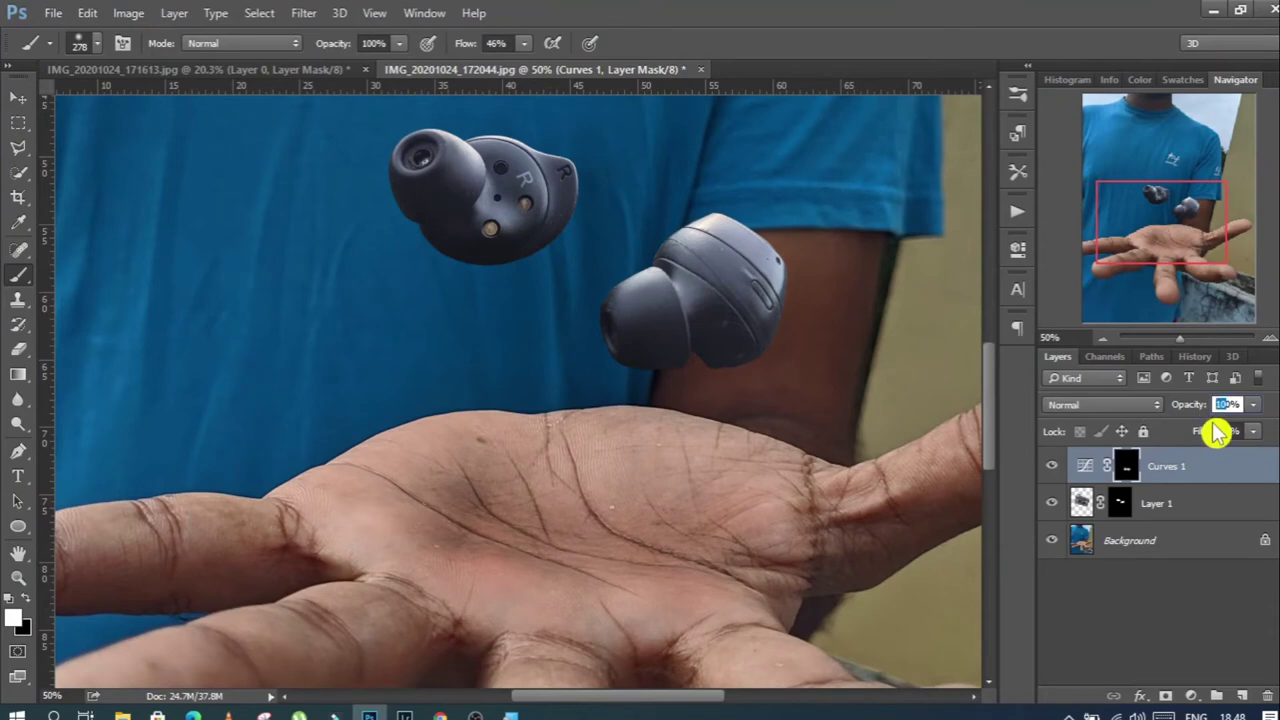
pyautogui.write('50')
# Step: Set the Curves layer to 50% opacity and stamp all visible layers into Layer 2
pyautogui.press('Return')
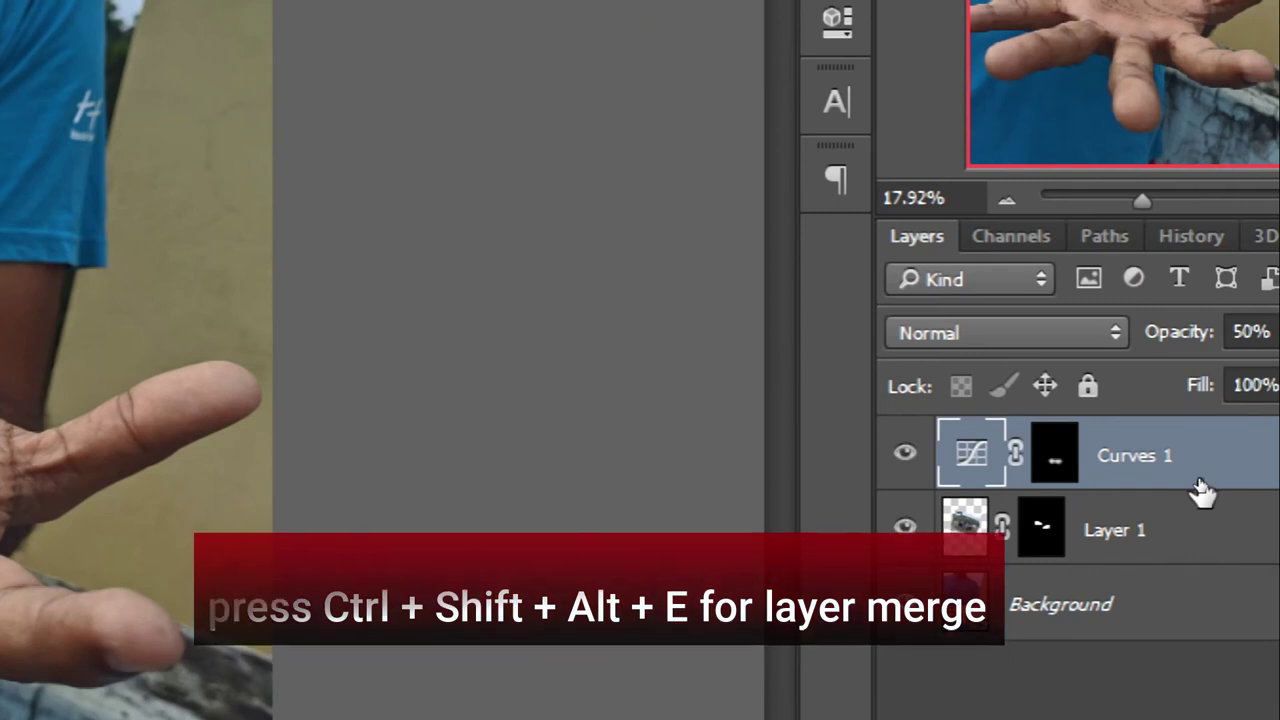
pyautogui.hotkey('ctrl', 'shift', 'alt', 'e')
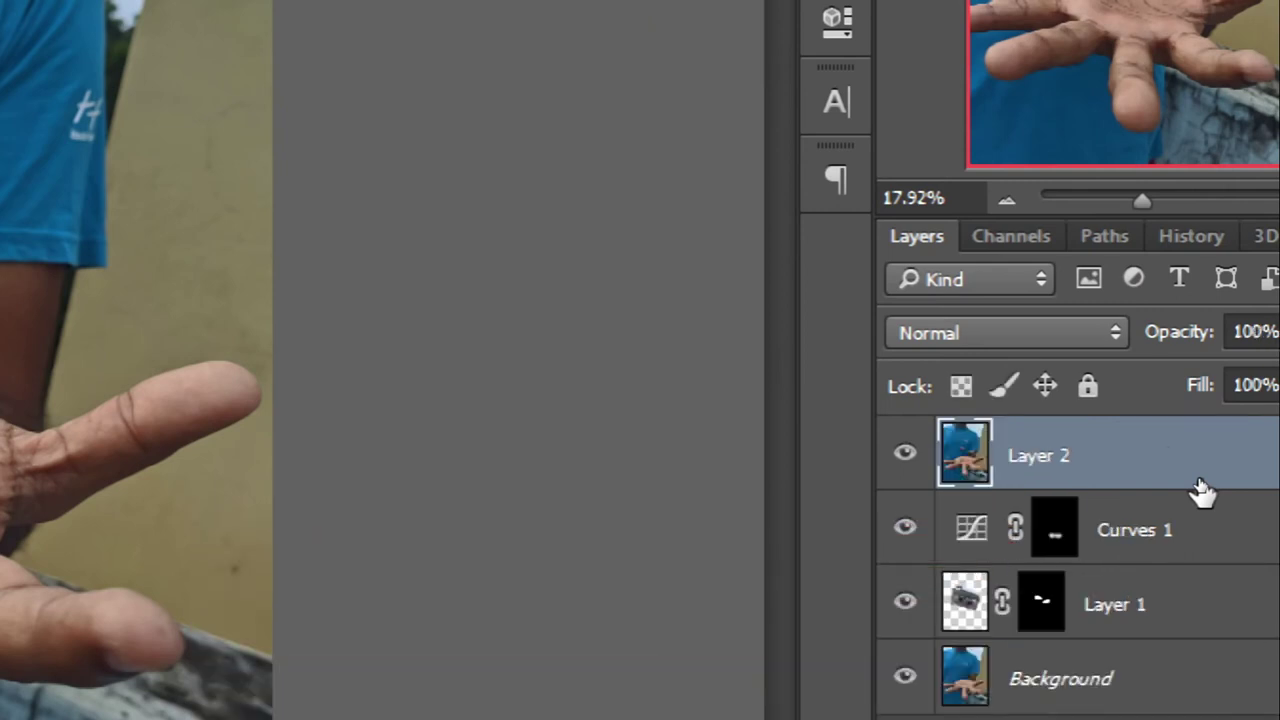
pyautogui.hotkey('ctrl', '-')
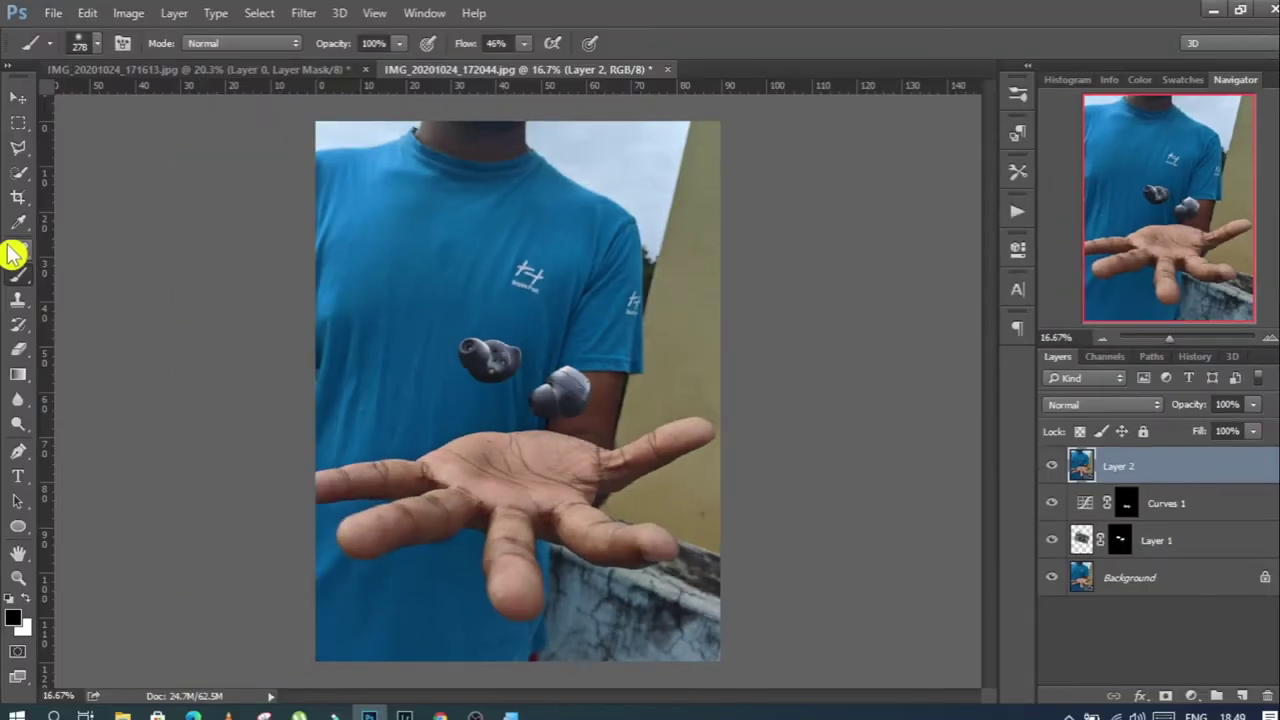
# Step: Heal away the T-shirt's chest and sleeve logos with the Content-Aware Spot Healing Brush
pyautogui.click(18, 249)
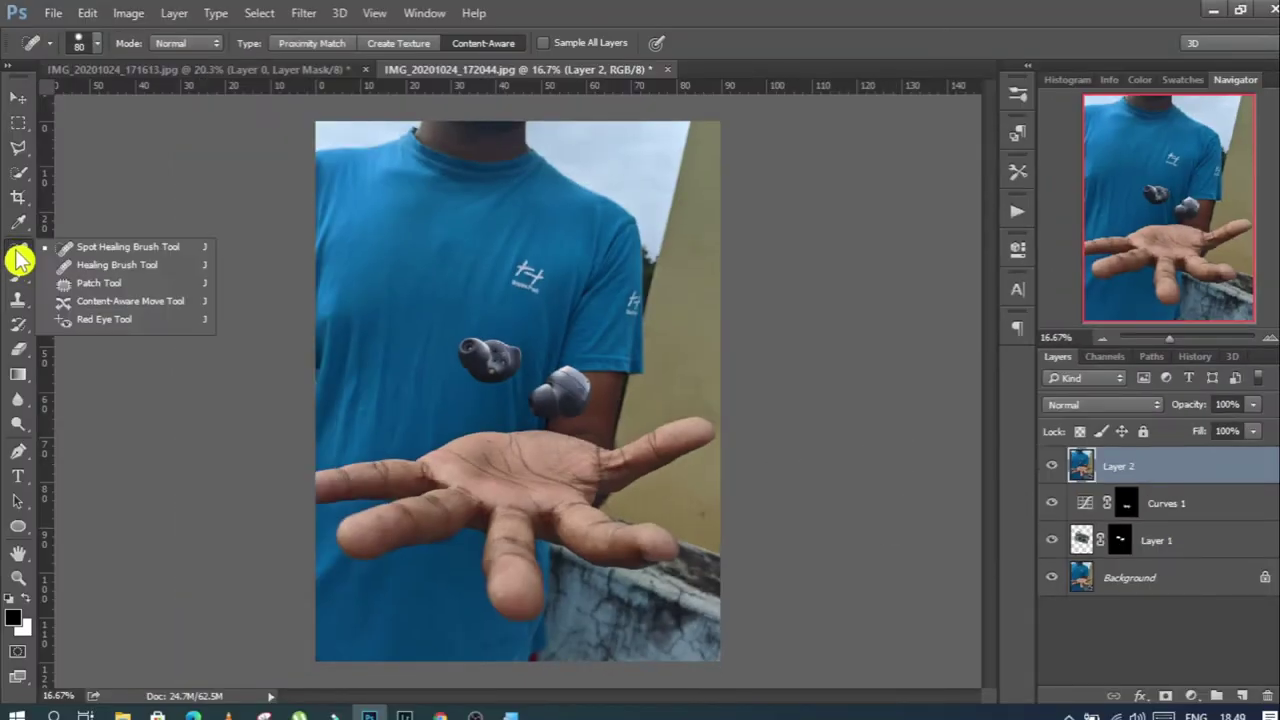
pyautogui.click(115, 252)
pyautogui.click(528, 276)
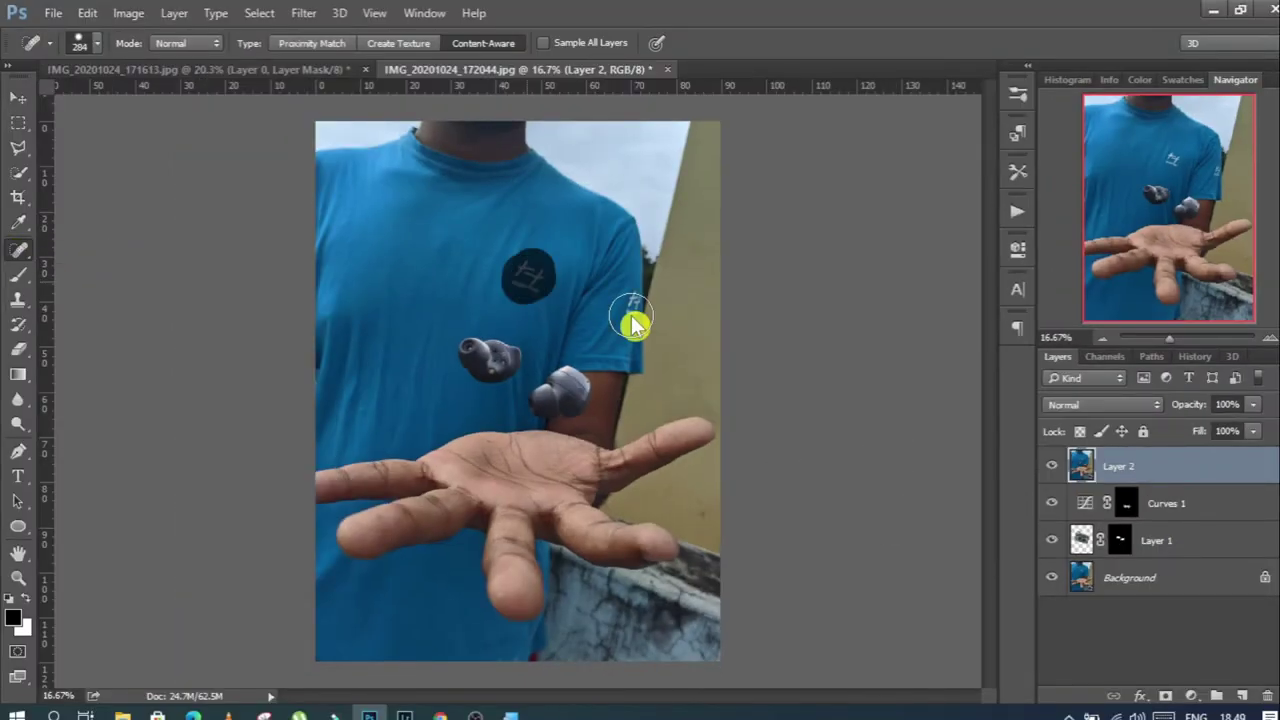
pyautogui.scroll(3, 633, 322)
pyautogui.scroll(2, 651, 300)
pyautogui.click(600, 289)
pyautogui.click(598, 331)
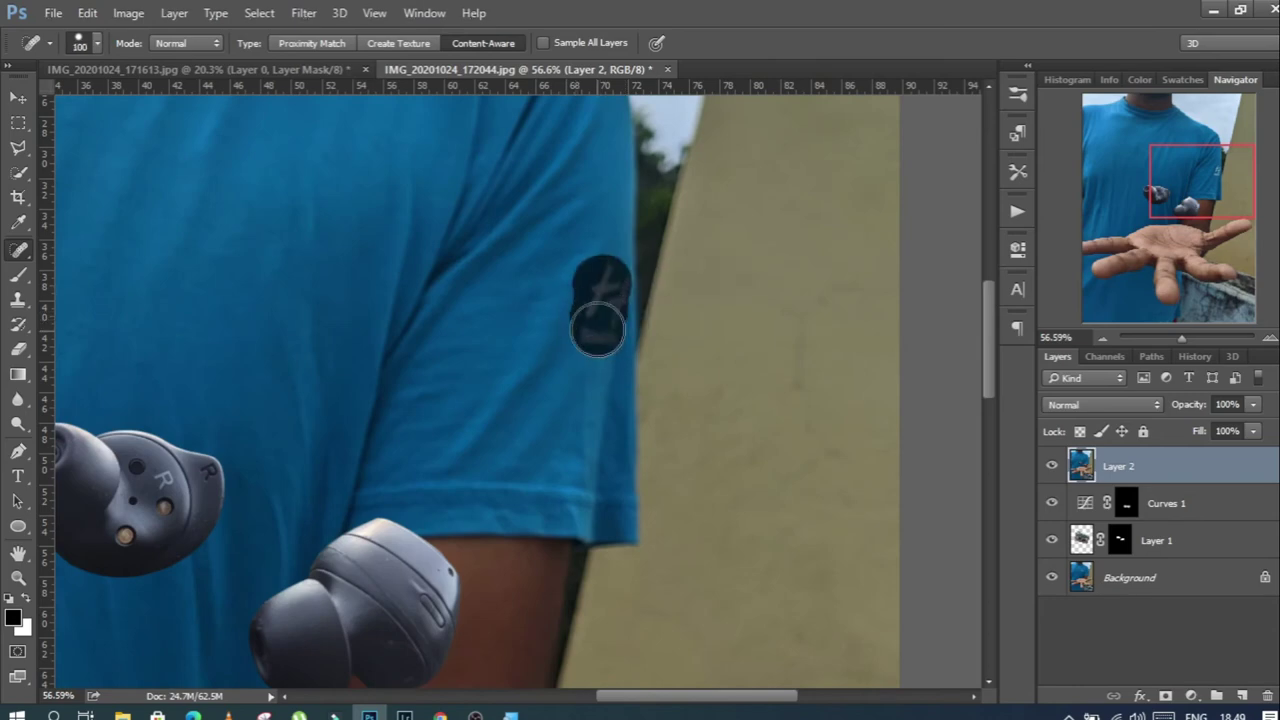
pyautogui.scroll(-3, 440, 310)
pyautogui.scroll(-2, 439, 306)
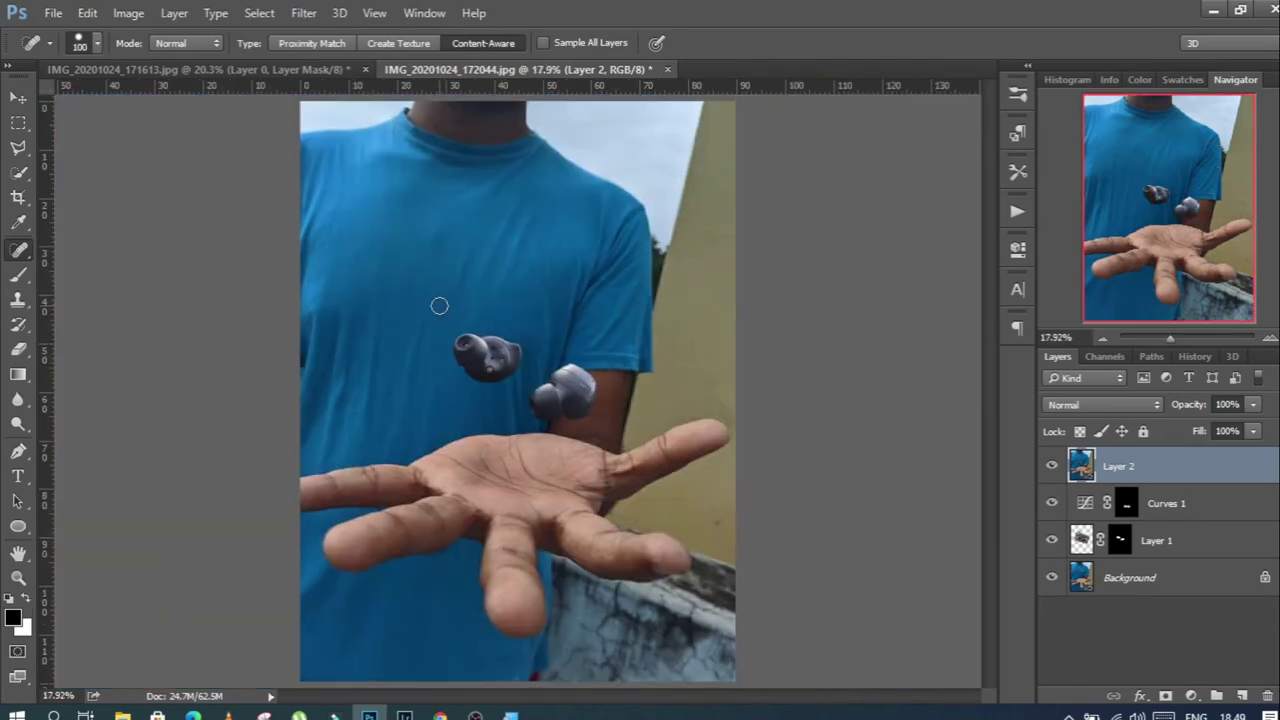
pyautogui.rightClick(1185, 475)
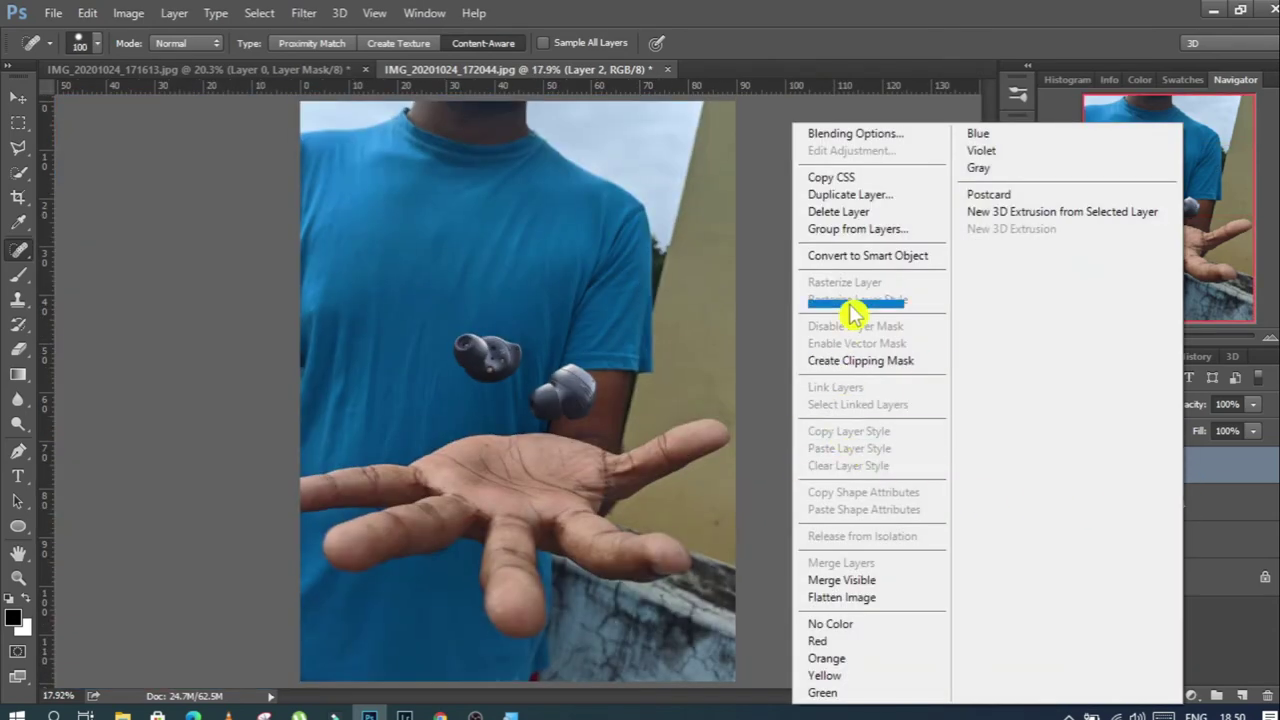
# Step: Convert Layer 2 to a Smart Object and start a Field Blur with an 18 px pin in the sky
pyautogui.click(878, 260)
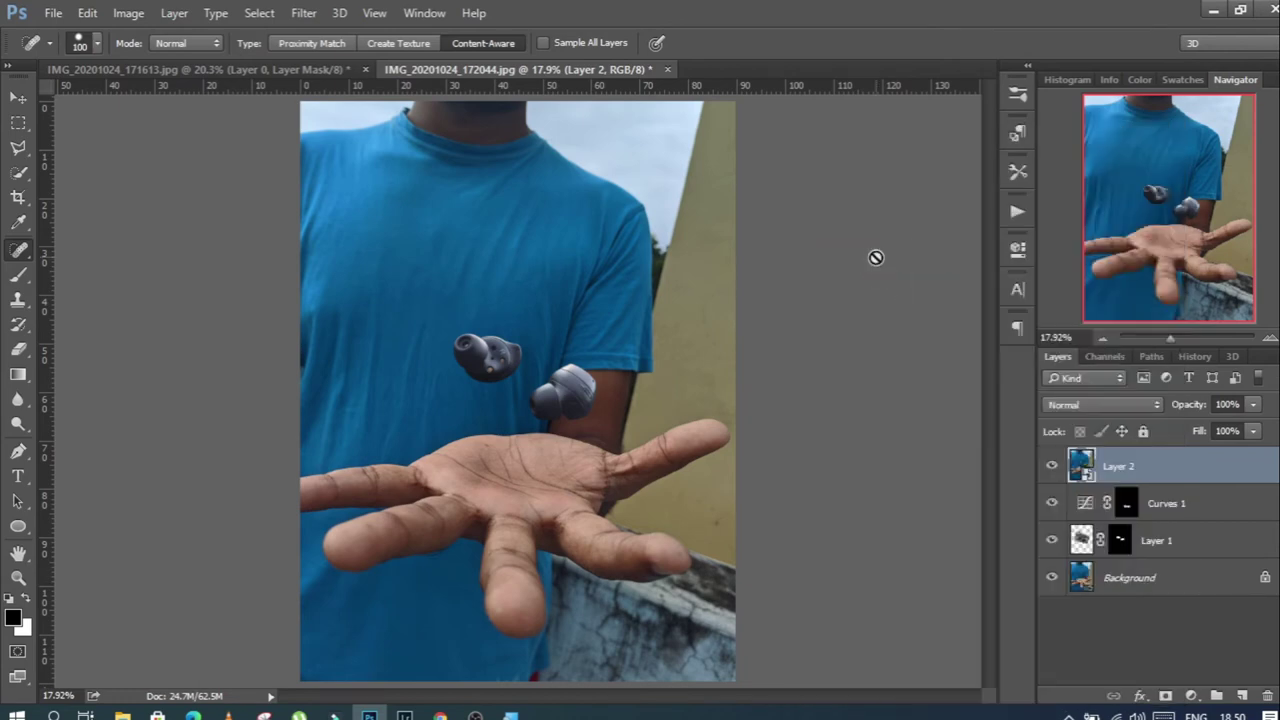
pyautogui.click(310, 18)
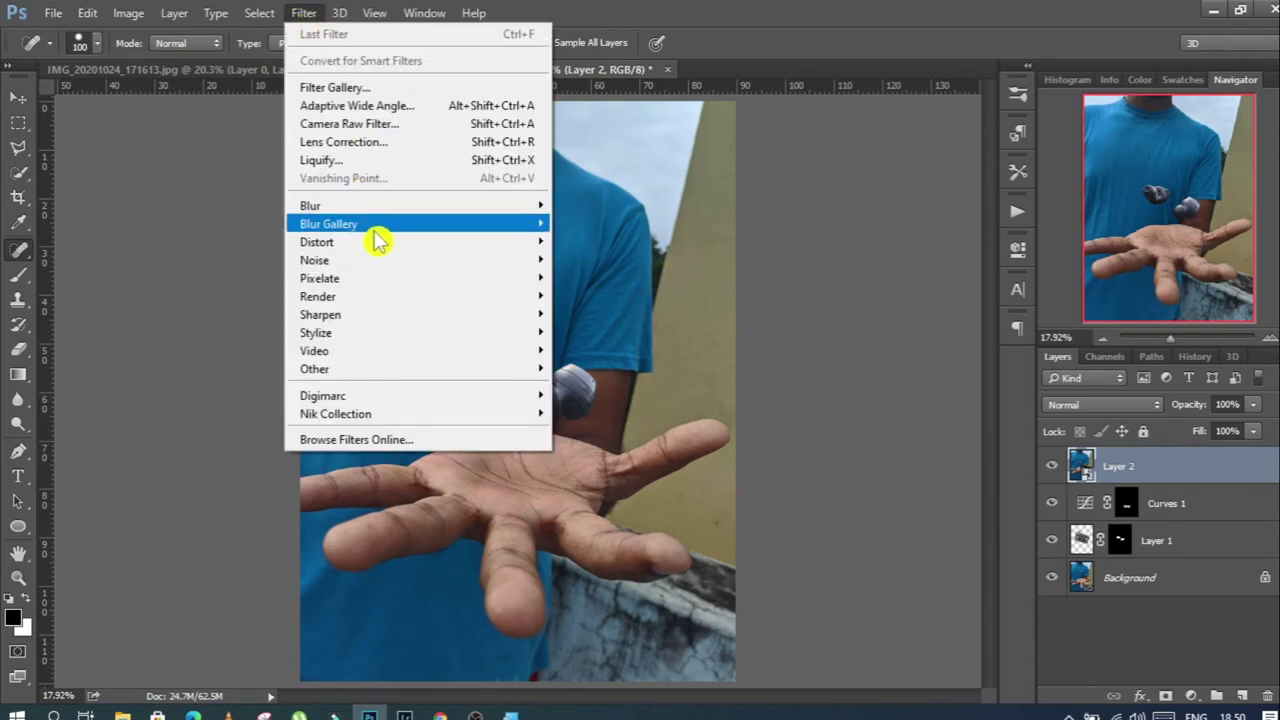
pyautogui.moveTo(329, 224)
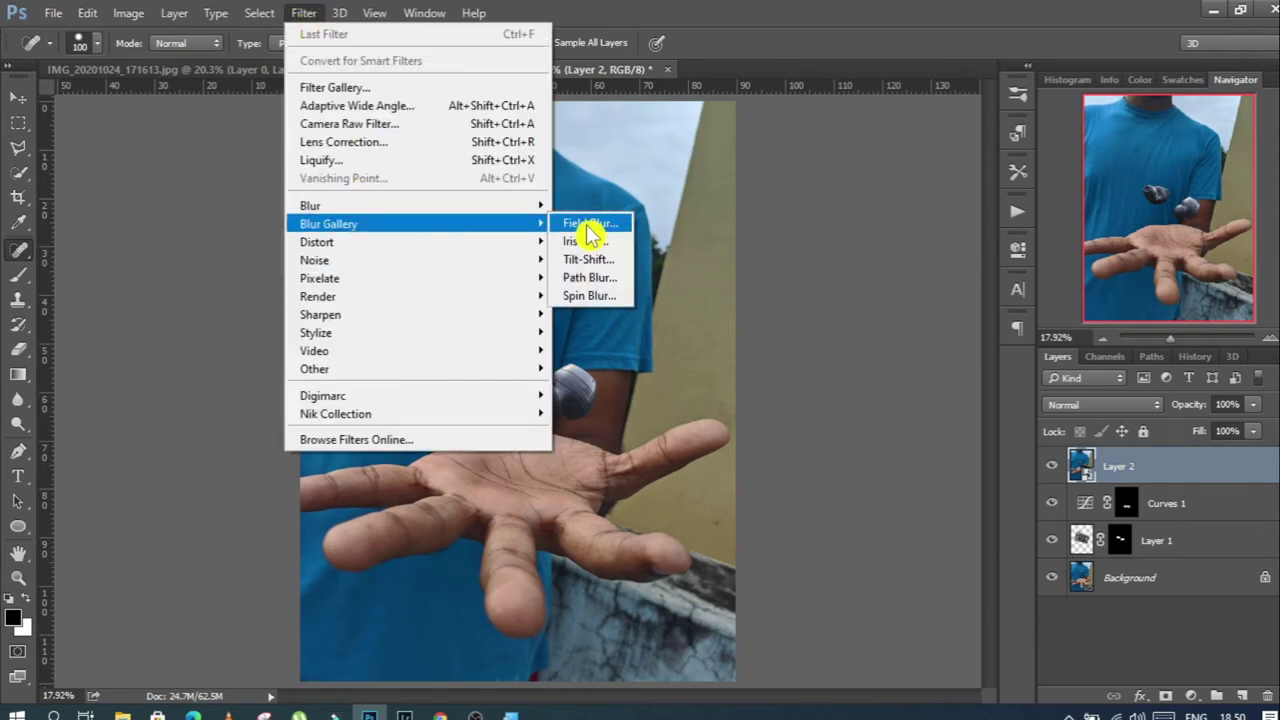
pyautogui.click(590, 224)
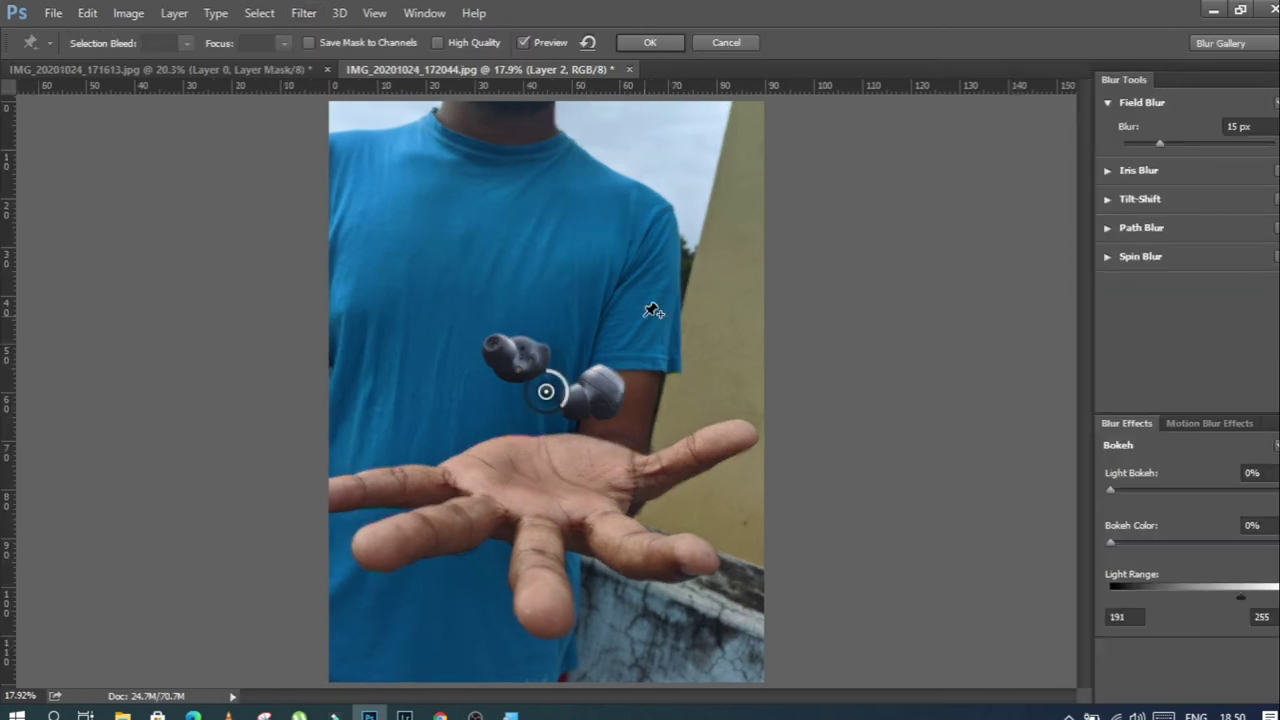
pyautogui.moveTo(547, 395); pyautogui.dragTo(692, 160)
pyautogui.click(1237, 126)
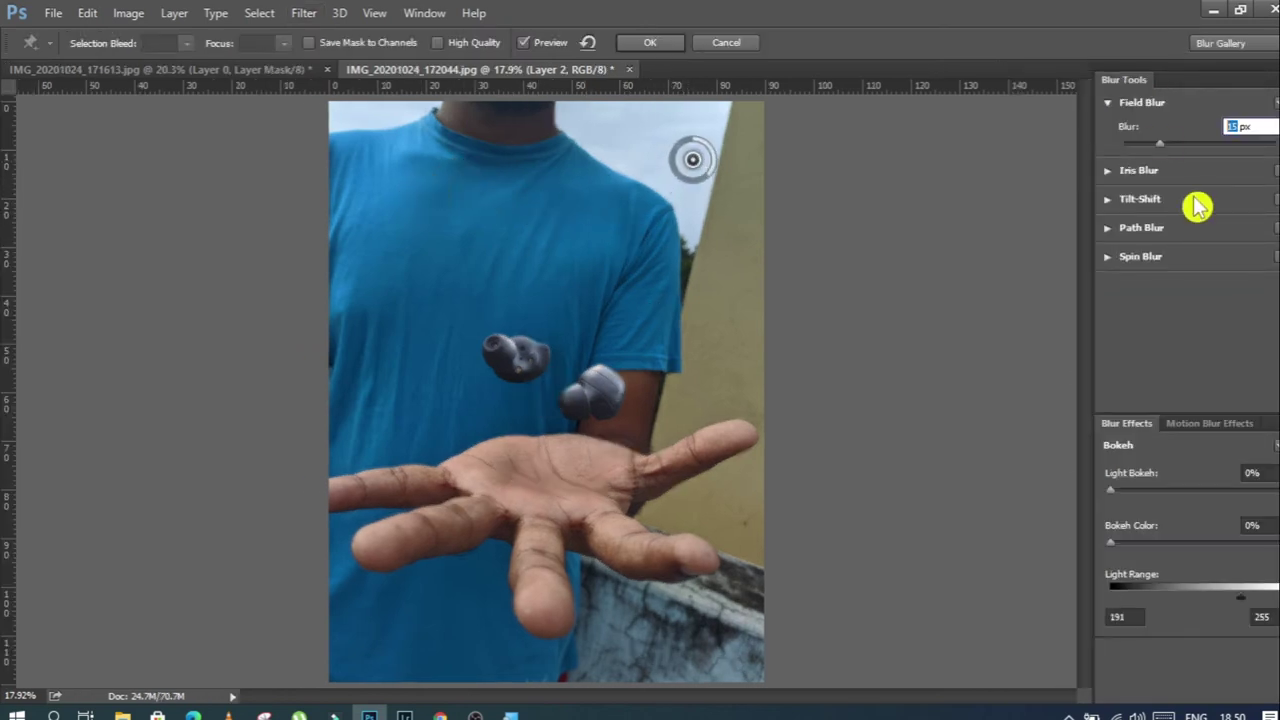
pyautogui.write('18')
# Step: Add a minimum-blur pin on the earbuds and blur pins on the finger, wall and shirt
pyautogui.click(567, 400)
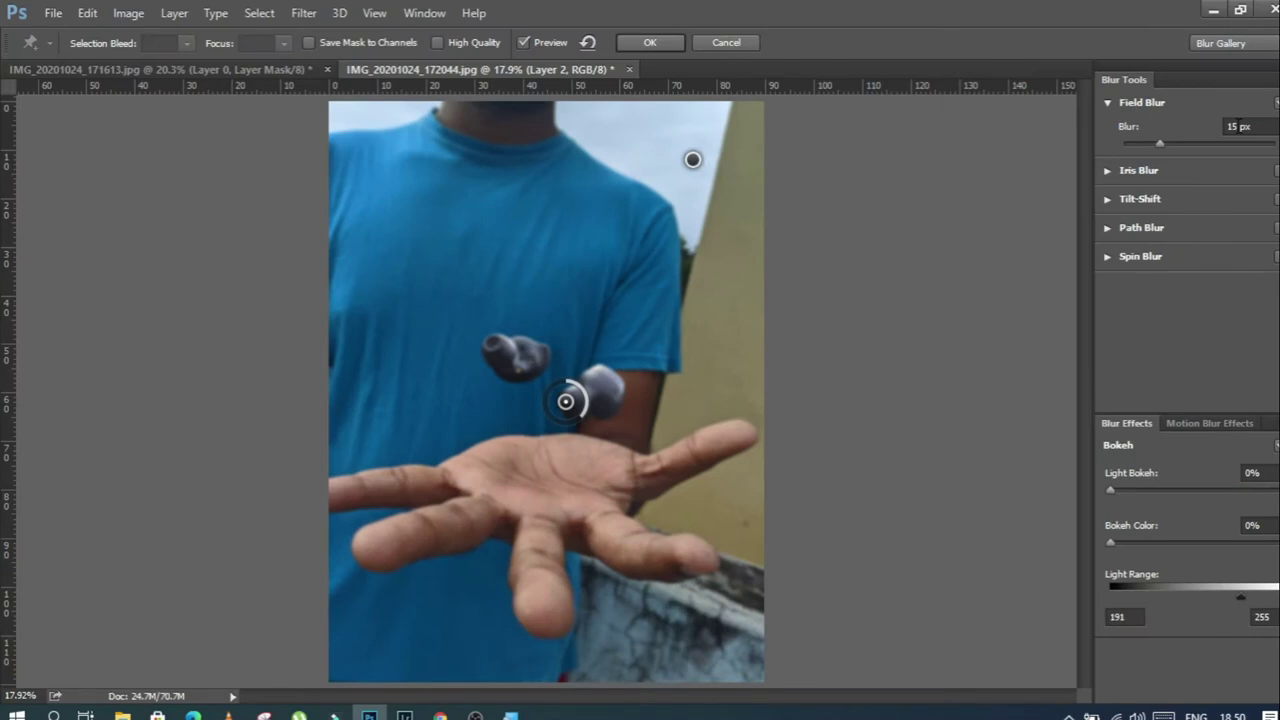
pyautogui.click(1231, 126)
pyautogui.hotkey('shift', 'Down')
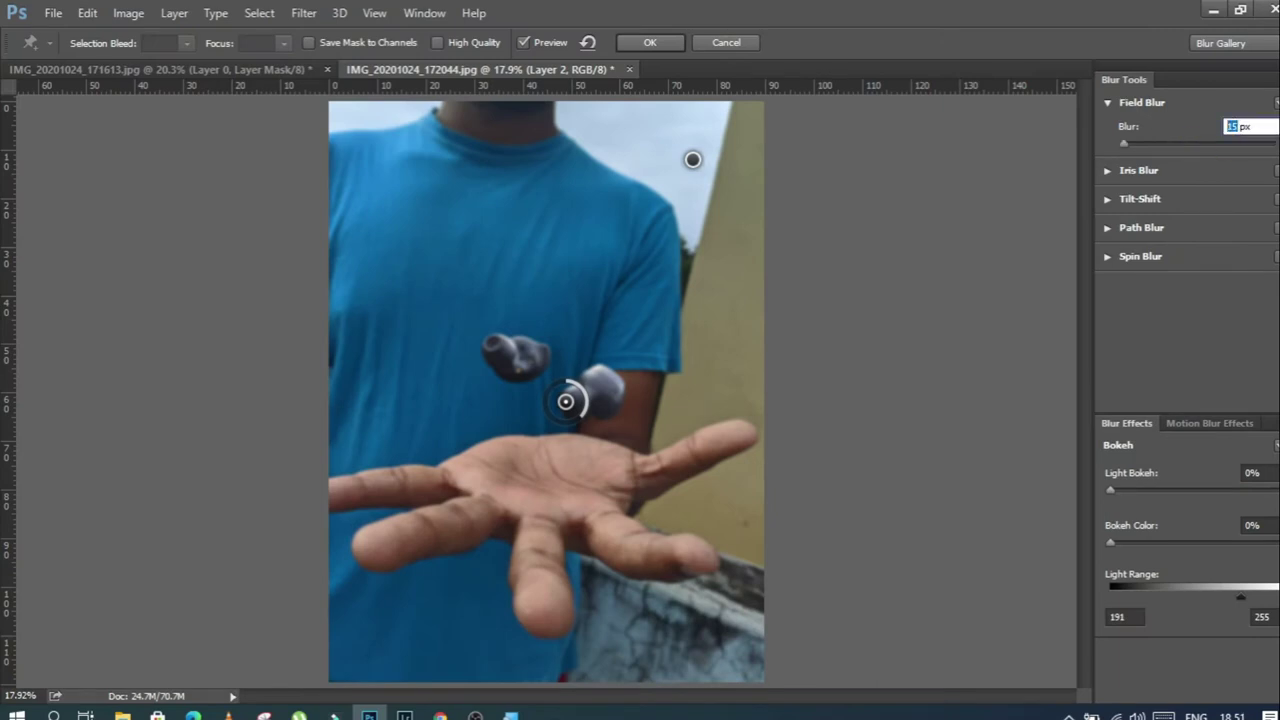
pyautogui.write('0')
pyautogui.click(548, 637)
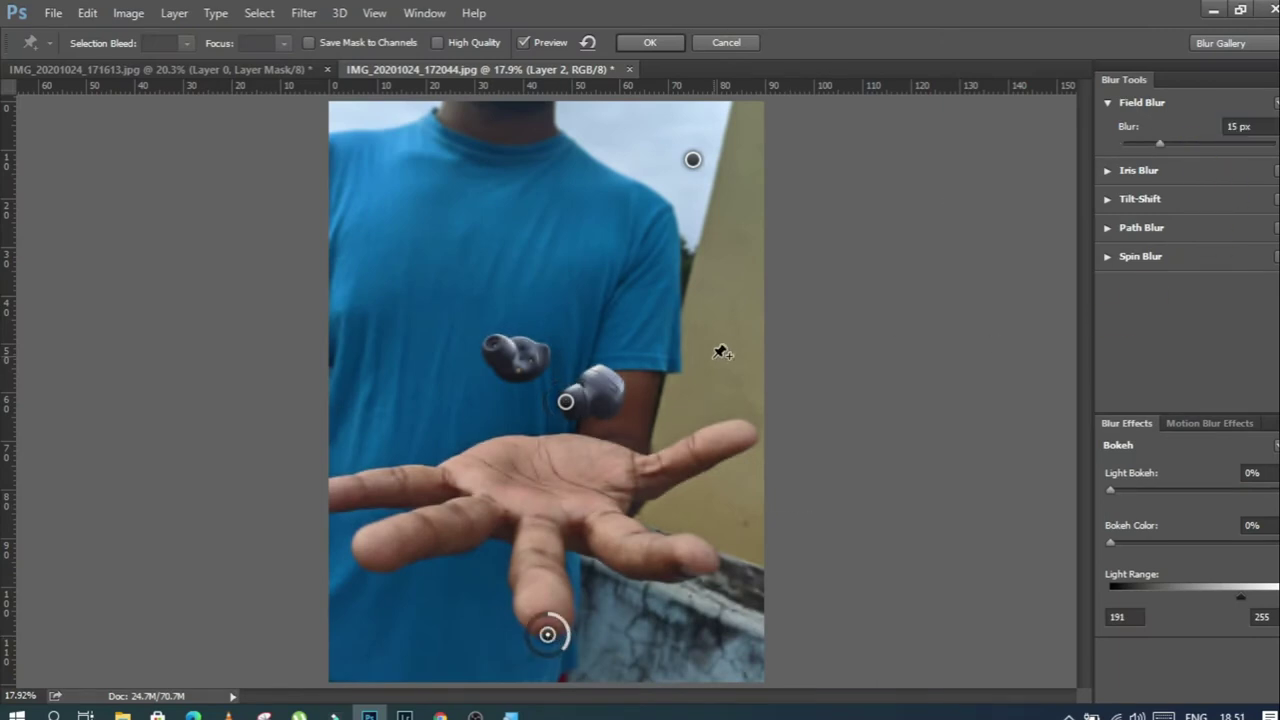
pyautogui.click(711, 370)
pyautogui.click(345, 326)
pyautogui.click(381, 156)
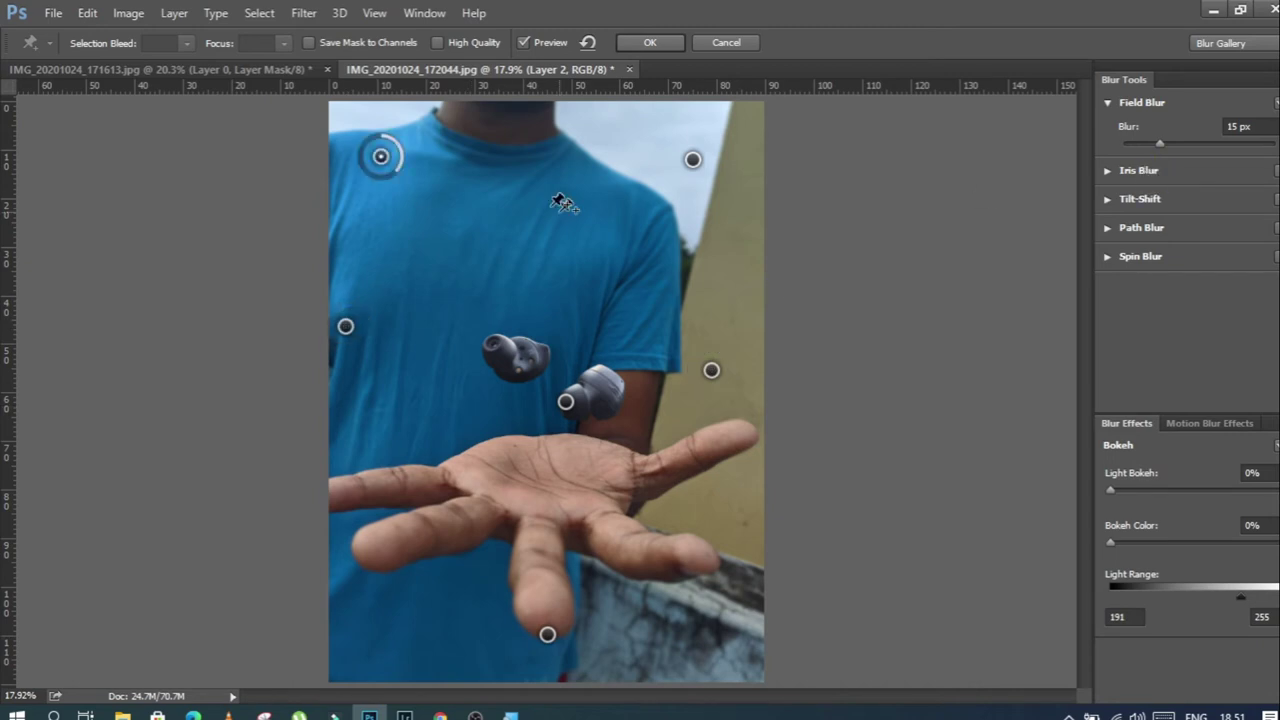
pyautogui.click(524, 188)
pyautogui.click(446, 326)
pyautogui.hotkey('shift', 'Down')
# Step: Add a 5 px sleeve pin, reposition the shirt pins, and apply the Field Blur
pyautogui.hotkey('ctrl', '+')
pyautogui.hotkey('ctrl', '+')
pyautogui.hotkey('ctrl', '+')
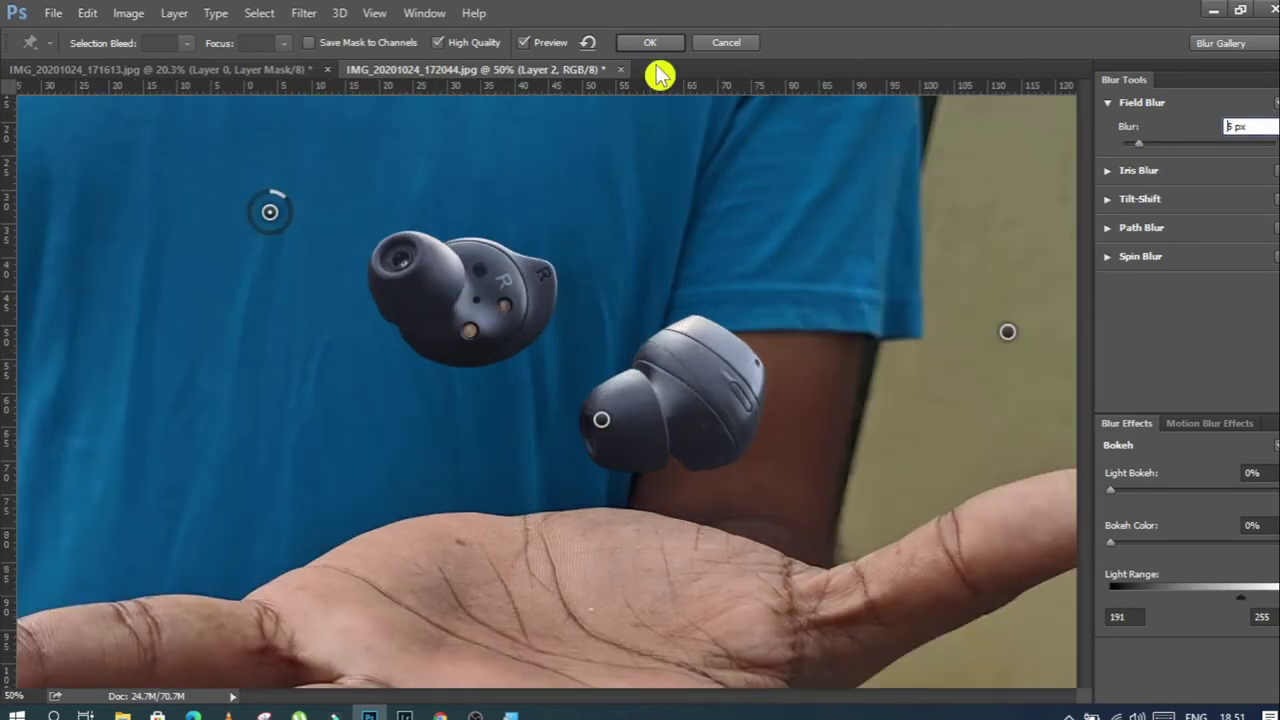
pyautogui.moveTo(396, 136); pyautogui.dragTo(491, 363)
pyautogui.click(783, 462)
pyautogui.hotkey('shift', 'Down')
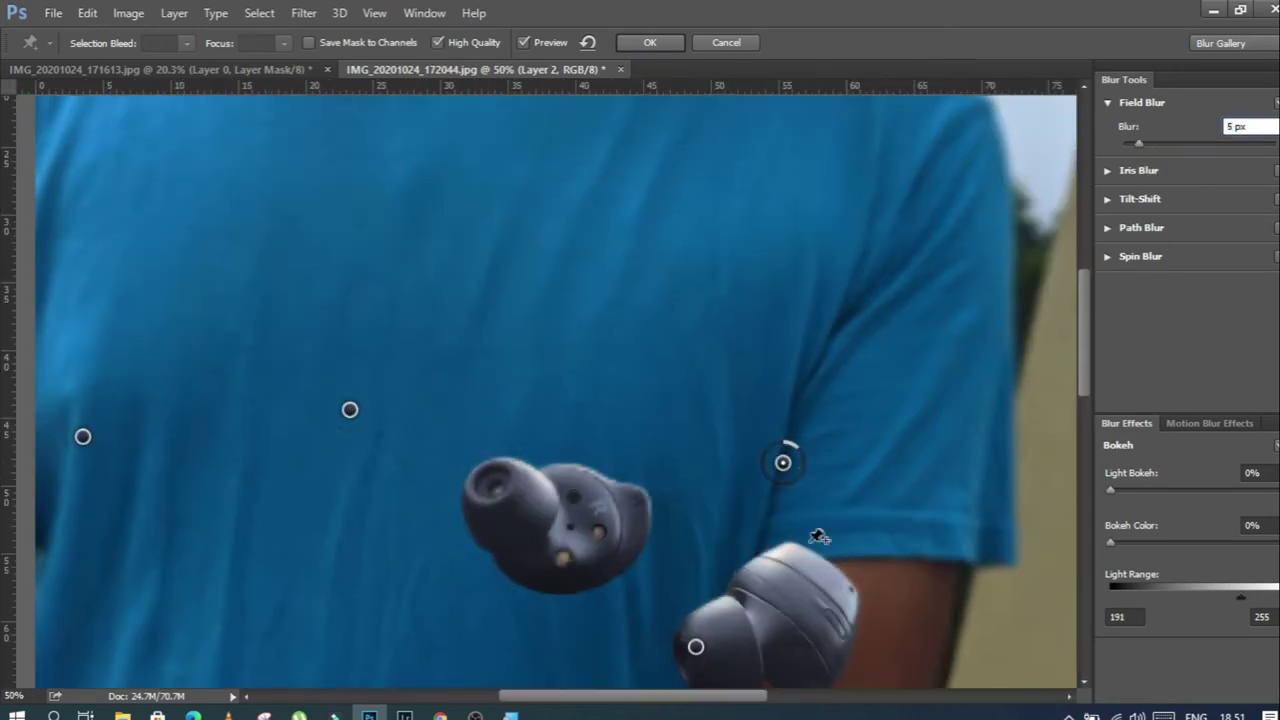
pyautogui.moveTo(783, 462); pyautogui.dragTo(787, 402)
pyautogui.moveTo(350, 410); pyautogui.dragTo(392, 306)
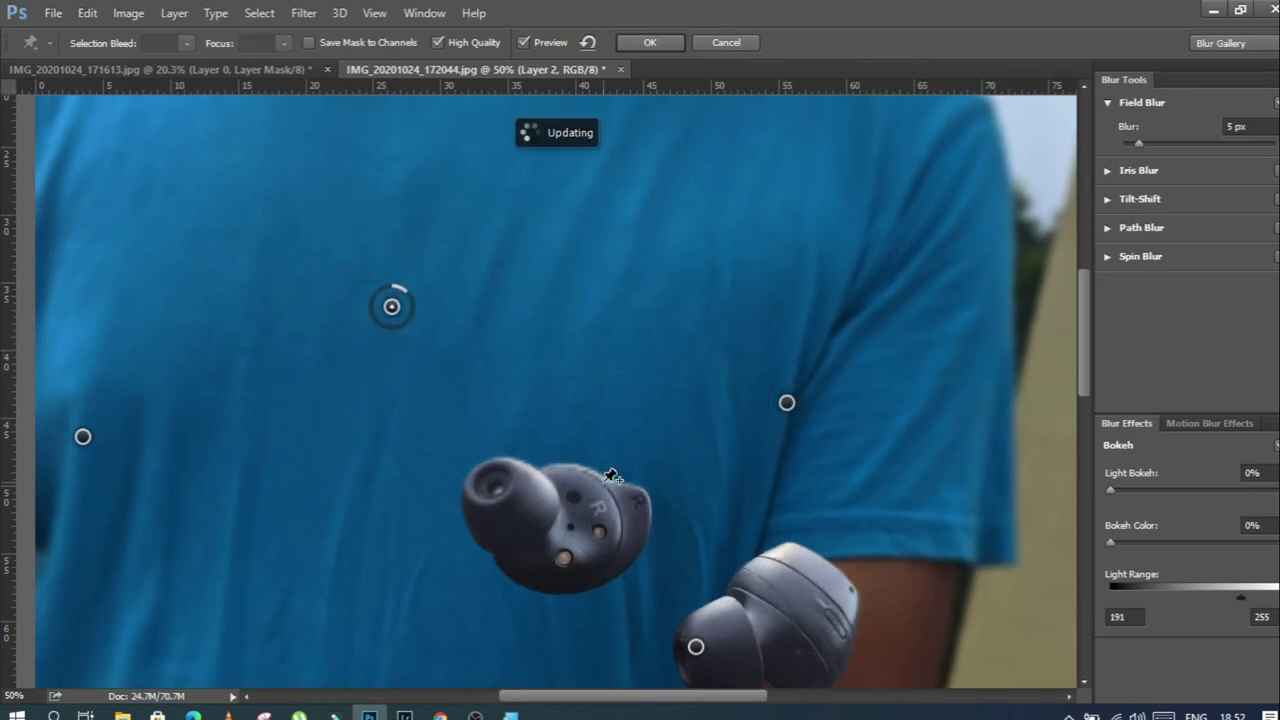
pyautogui.hotkey('ctrl', '0')
pyautogui.moveTo(451, 277)
pyautogui.mouseDown()
pyautogui.moveTo(420, 414)
pyautogui.moveTo(433, 409)
pyautogui.mouseUp()
pyautogui.click(351, 323)
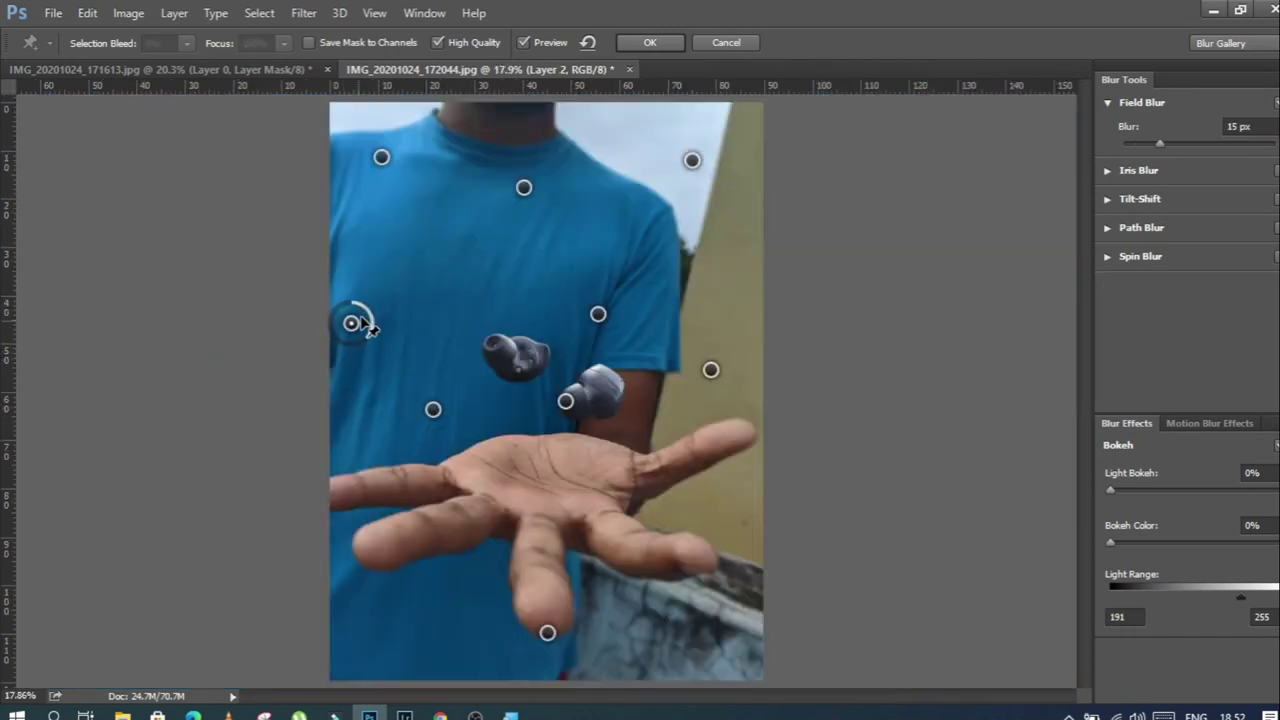
pyautogui.moveTo(366, 324); pyautogui.dragTo(398, 301)
pyautogui.click(650, 42)
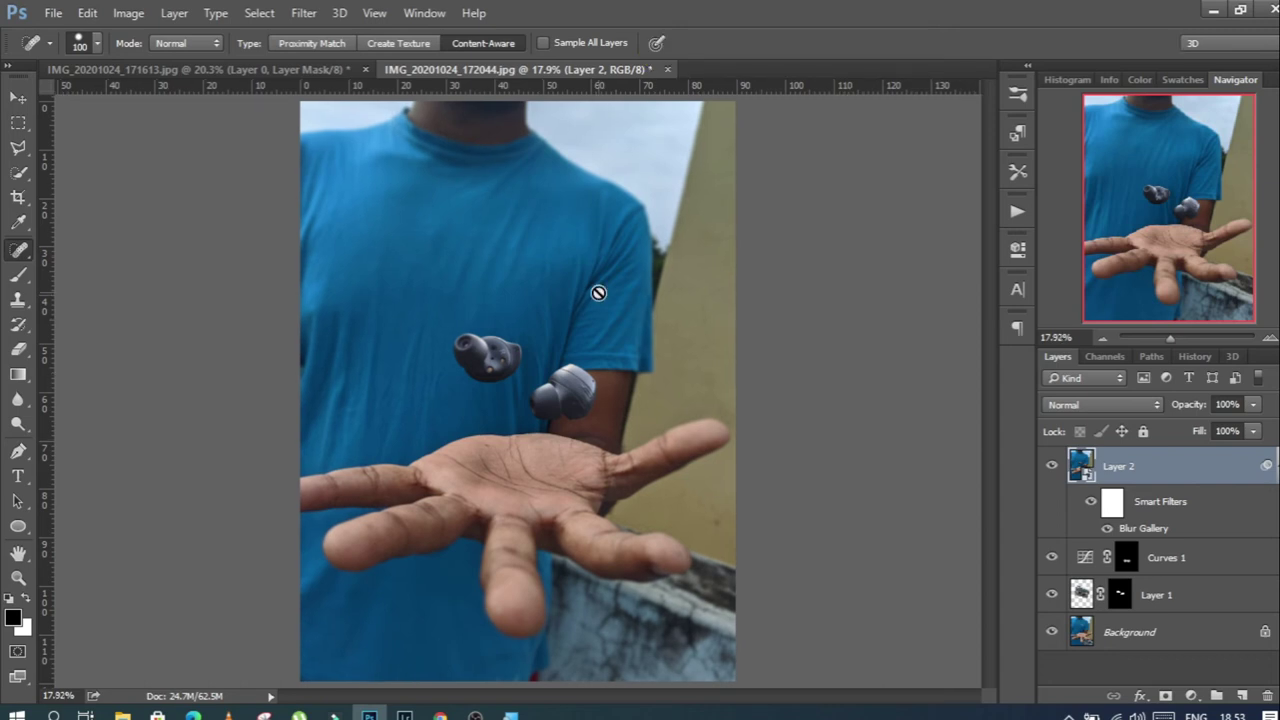
# Step: In the Camera Raw Filter's Basic panel, set Exposure -0.55, Contrast +30, Shadows +100, Whites +31, Blacks -21, Clarity +41
pyautogui.click(308, 13)
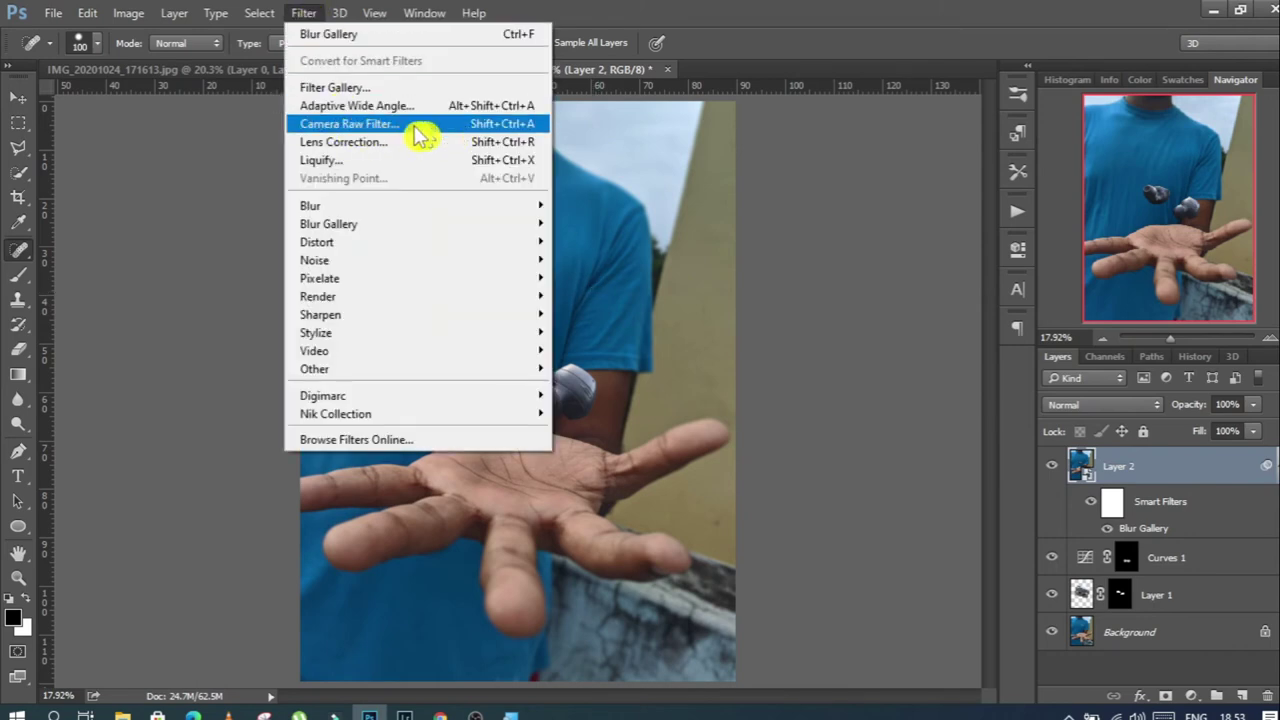
pyautogui.click(352, 125)
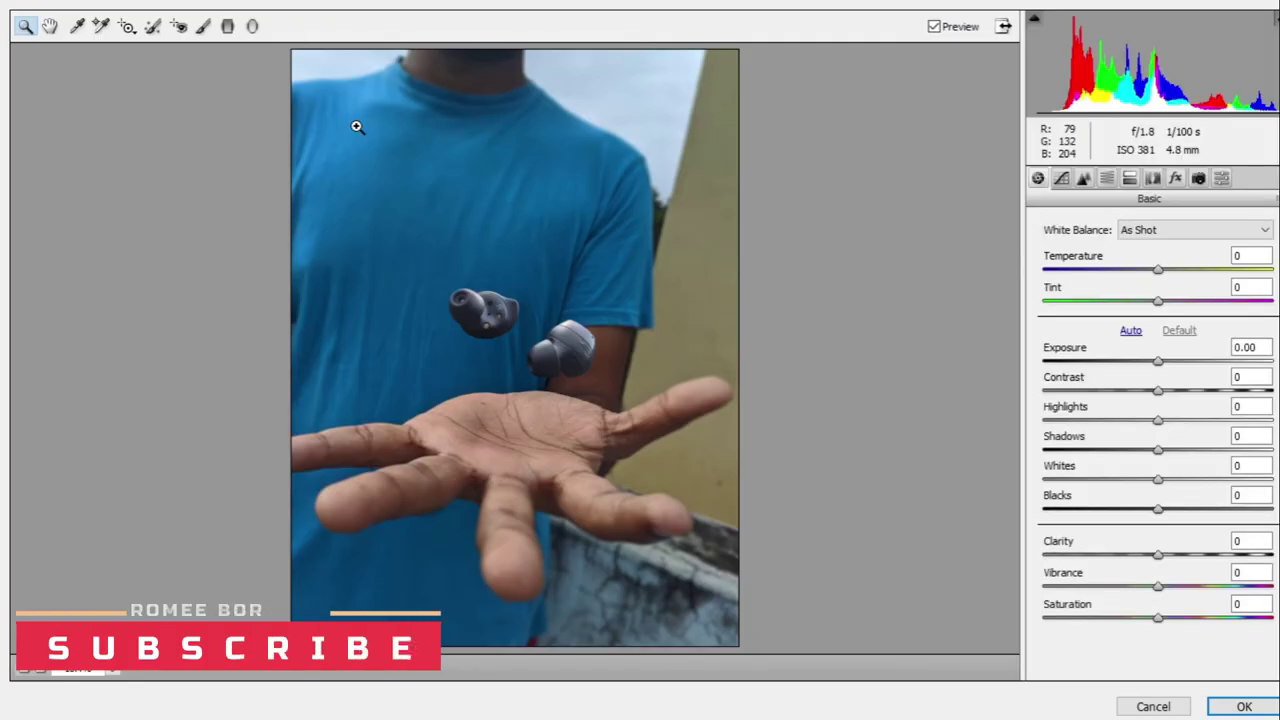
pyautogui.moveTo(1158, 361)
pyautogui.mouseDown()
pyautogui.moveTo(1145, 361)
pyautogui.moveTo(1192, 390)
pyautogui.mouseUp()
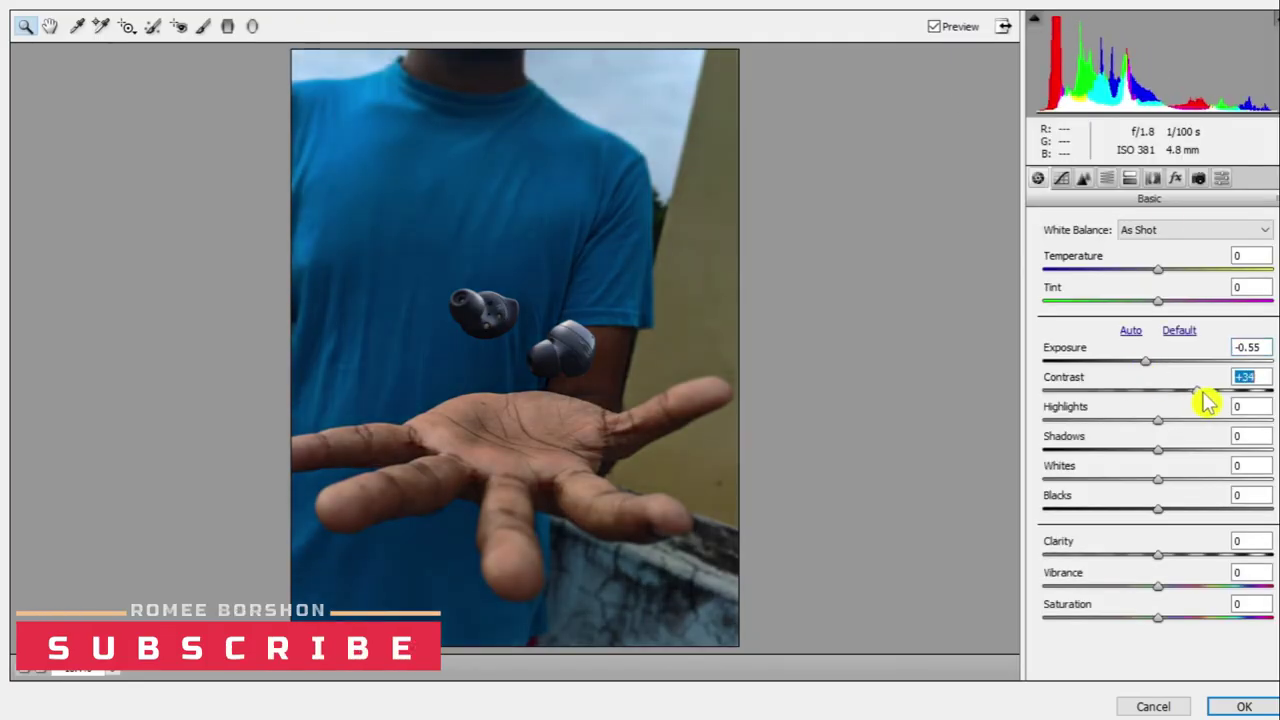
pyautogui.moveTo(1158, 449); pyautogui.dragTo(1272, 449)
pyautogui.moveTo(1158, 479)
pyautogui.mouseDown()
pyautogui.moveTo(1193, 479)
pyautogui.moveTo(1133, 510)
pyautogui.mouseUp()
pyautogui.moveTo(1158, 554); pyautogui.dragTo(1204, 555)
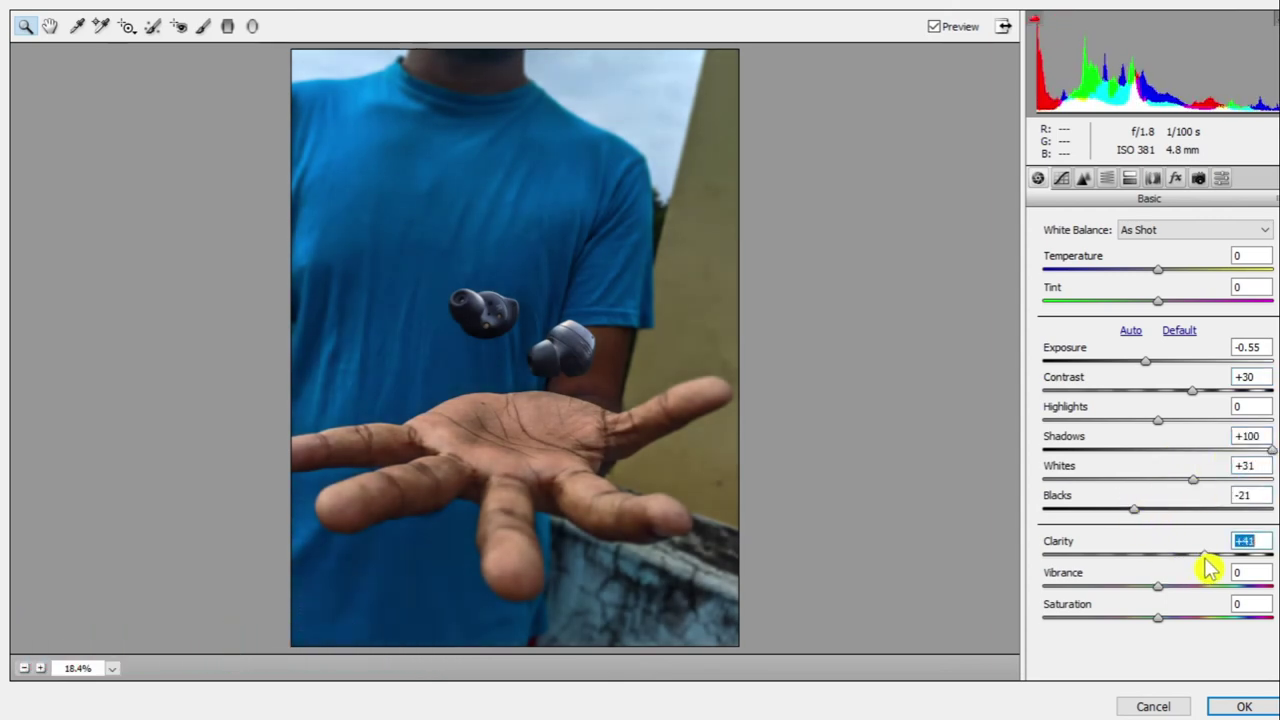
pyautogui.moveTo(1153, 433); pyautogui.dragTo(1089, 429)
# Step: Shape an S-shaped tone curve and add luminance noise reduction
pyautogui.click(1061, 178)
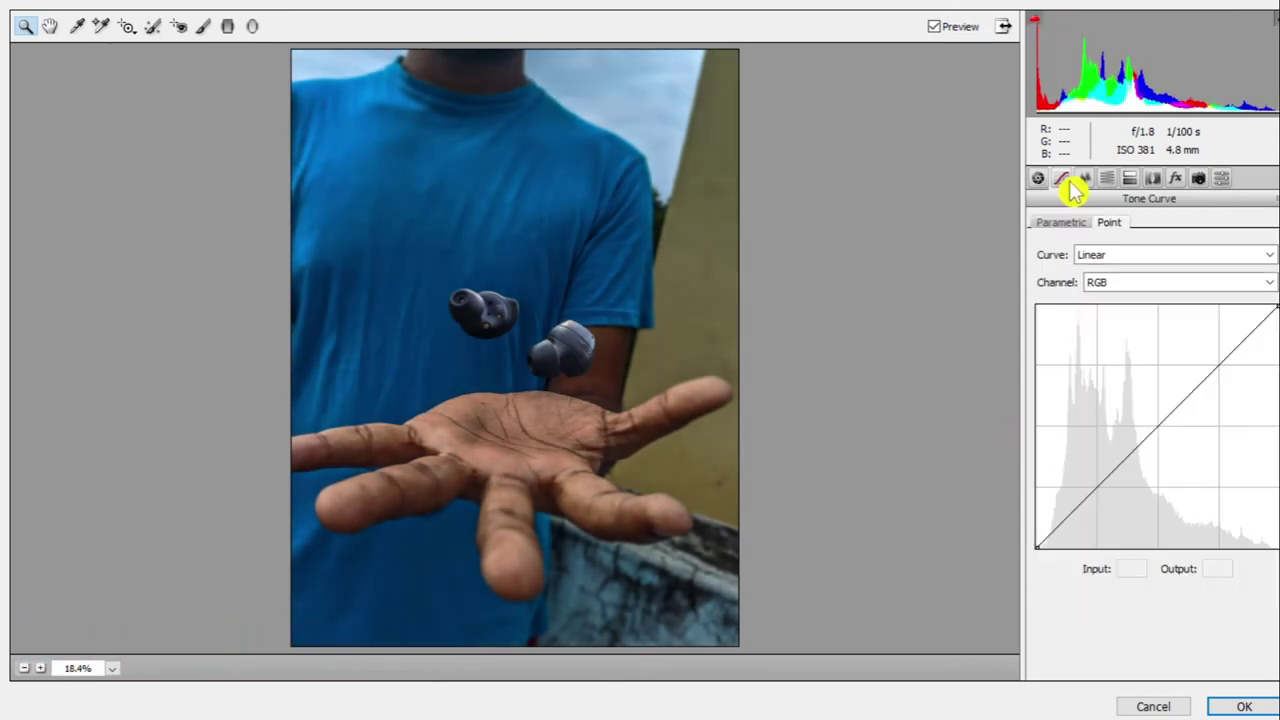
pyautogui.moveTo(1217, 366); pyautogui.dragTo(1218, 357)
pyautogui.moveTo(1106, 468); pyautogui.dragTo(1105, 486)
pyautogui.moveTo(1037, 547); pyautogui.dragTo(1016, 527)
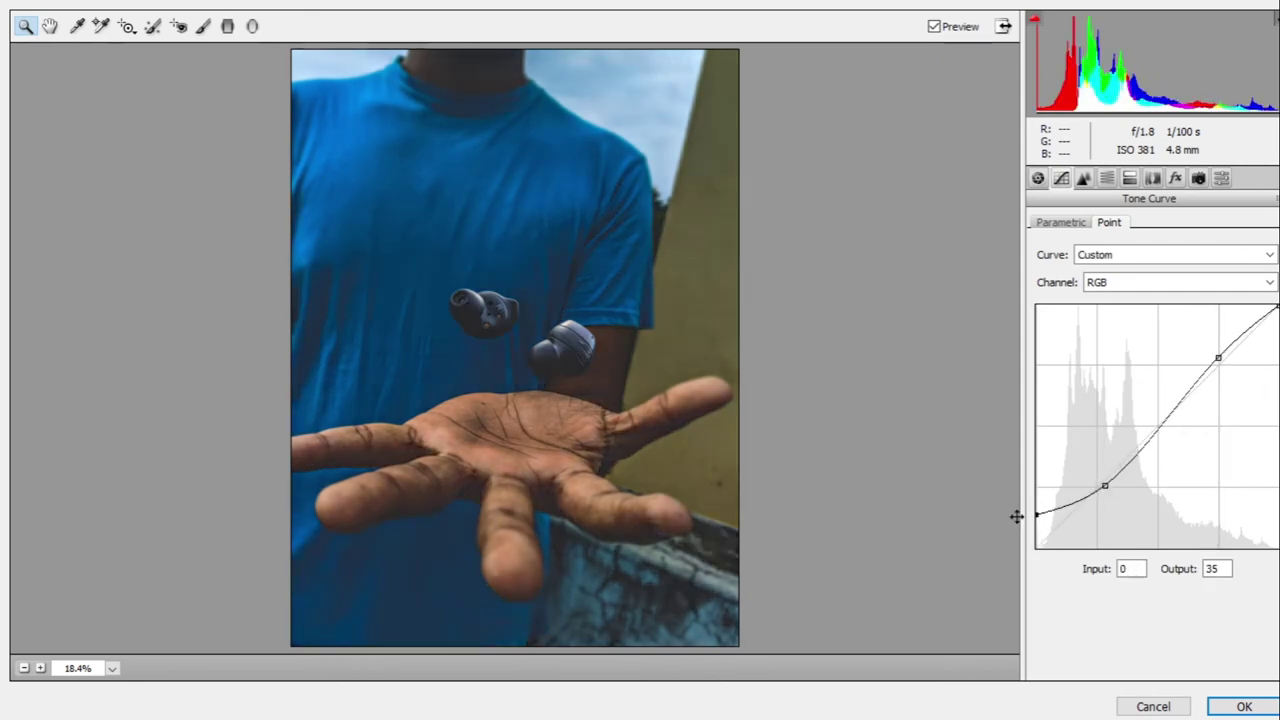
pyautogui.click(1084, 178)
pyautogui.moveTo(1044, 411); pyautogui.dragTo(1104, 412)
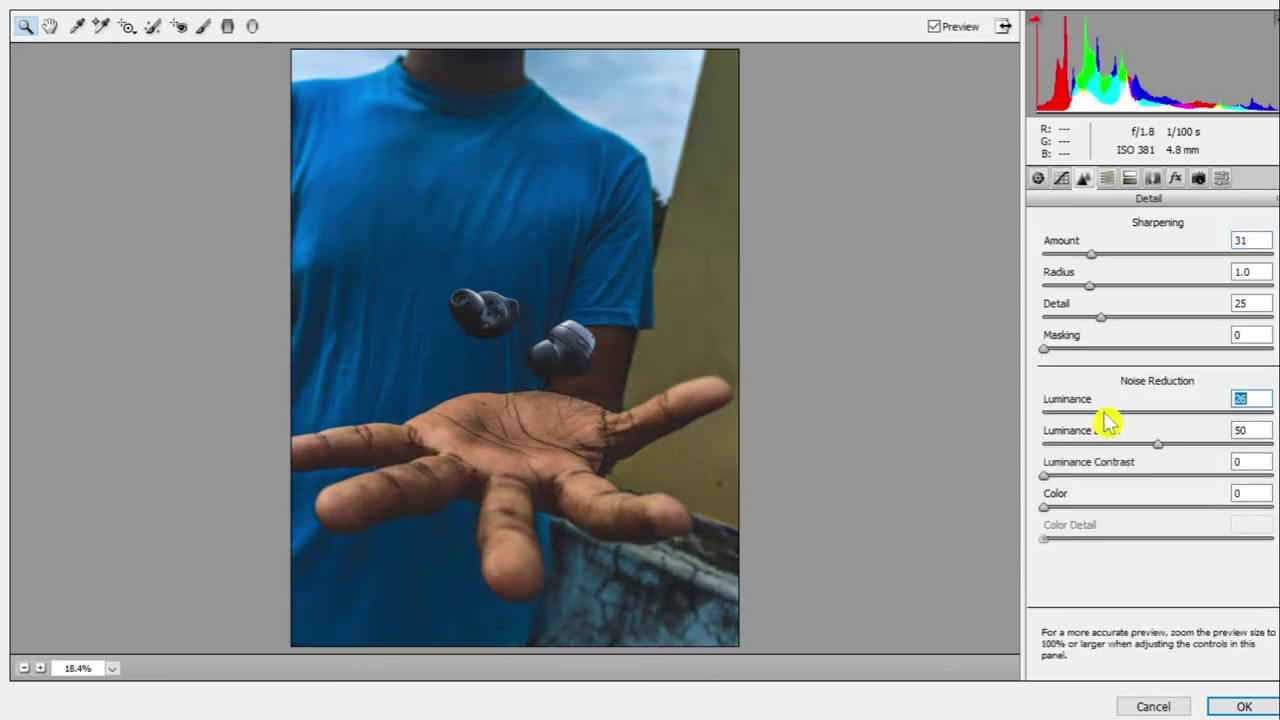
# Step: In HSL, brighten the orange skin tones and shift the Blues hue to -34
pyautogui.click(1106, 178)
pyautogui.click(1152, 256)
pyautogui.moveTo(1157, 344)
pyautogui.mouseDown()
pyautogui.moveTo(1229, 351)
pyautogui.moveTo(1193, 357)
pyautogui.mouseUp()
pyautogui.moveTo(1157, 471); pyautogui.dragTo(1121, 476)
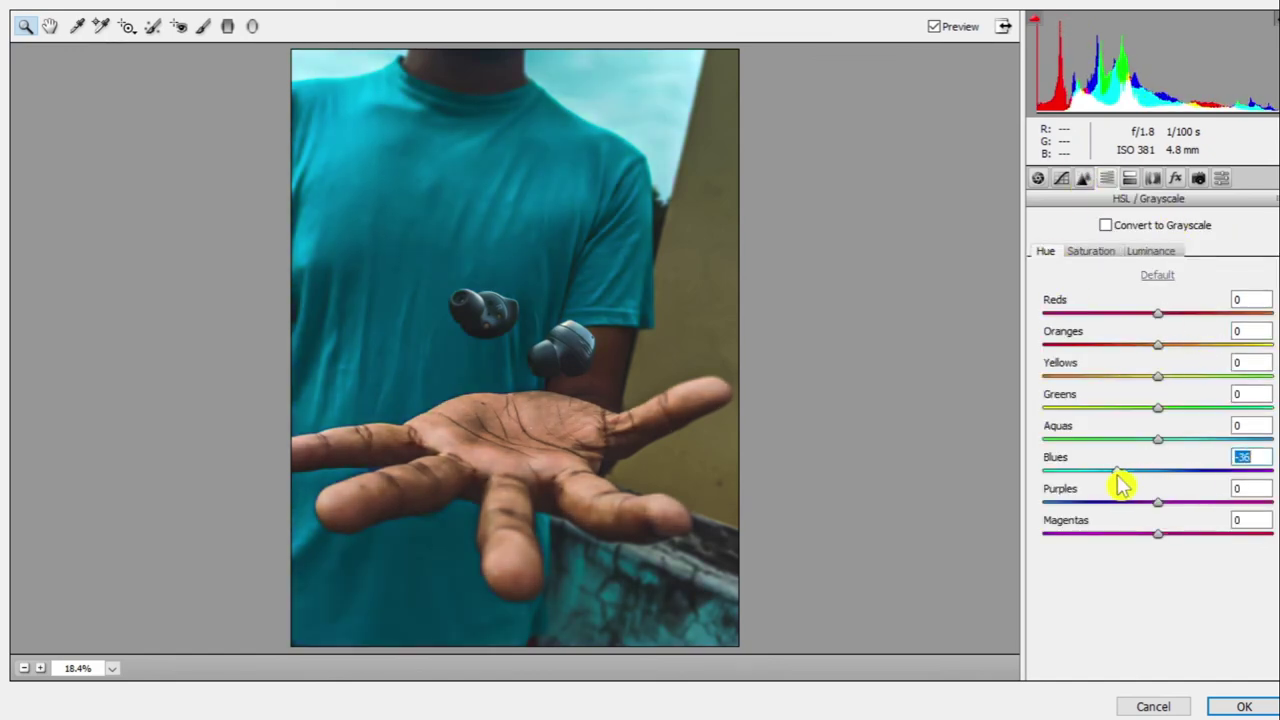
# Step: Split-tone the image with orange highlights and teal shadows at hue 171
pyautogui.click(1152, 178)
pyautogui.click(1234, 243)
pyautogui.write('45')
pyautogui.press('Tab')
pyautogui.write('1')
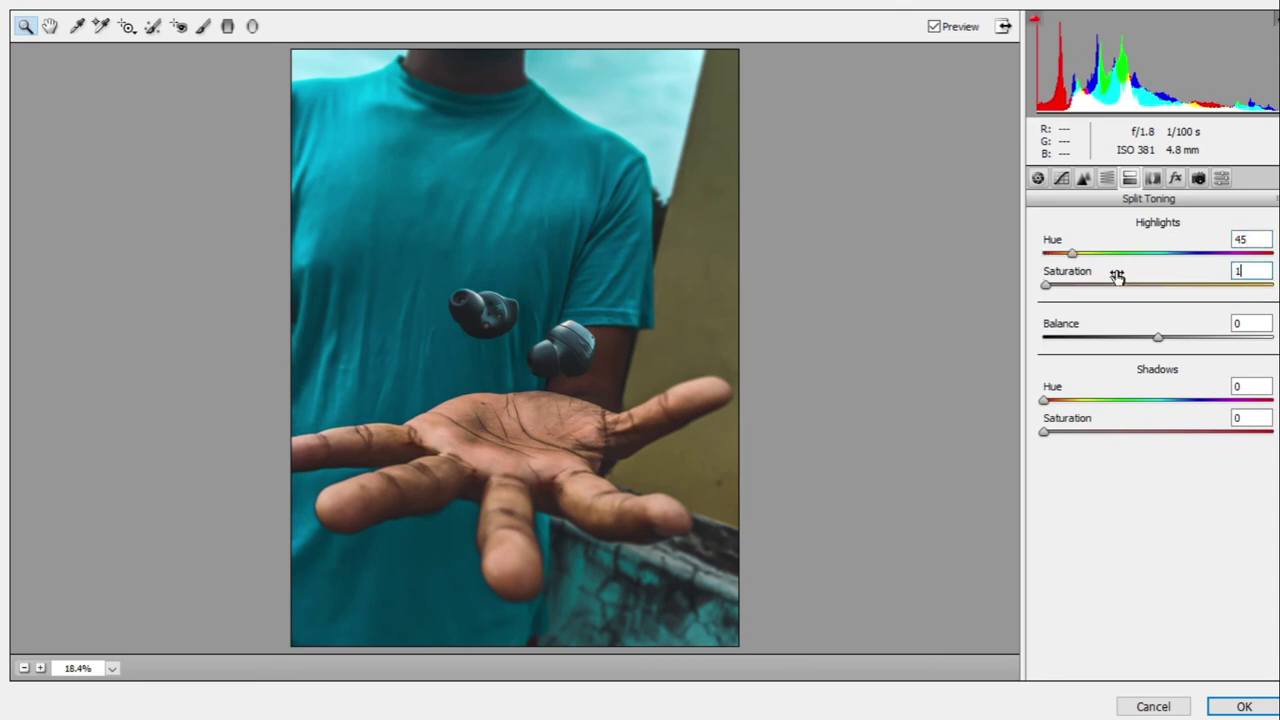
pyautogui.write('8')
pyautogui.moveTo(1049, 406); pyautogui.dragTo(1154, 421)
pyautogui.moveTo(1045, 433); pyautogui.dragTo(1068, 437)
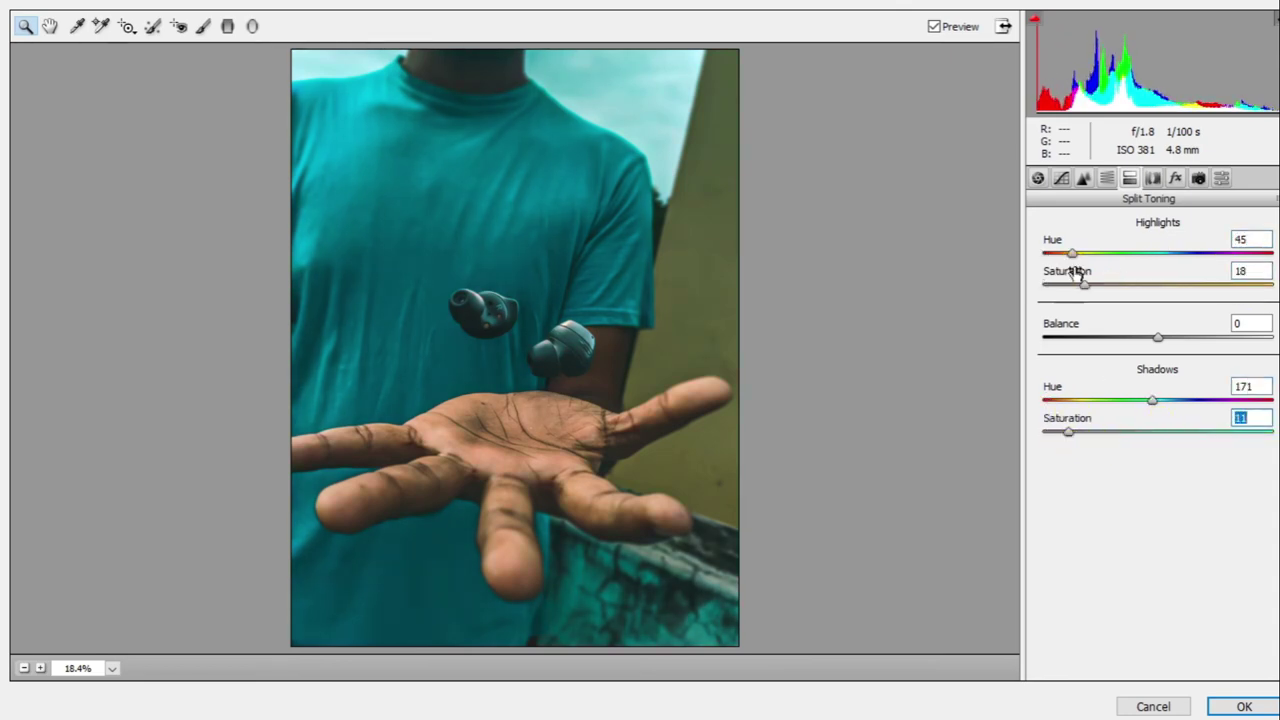
pyautogui.moveTo(1072, 253)
pyautogui.mouseDown()
pyautogui.moveTo(1049, 253)
pyautogui.moveTo(1068, 286)
pyautogui.mouseUp()
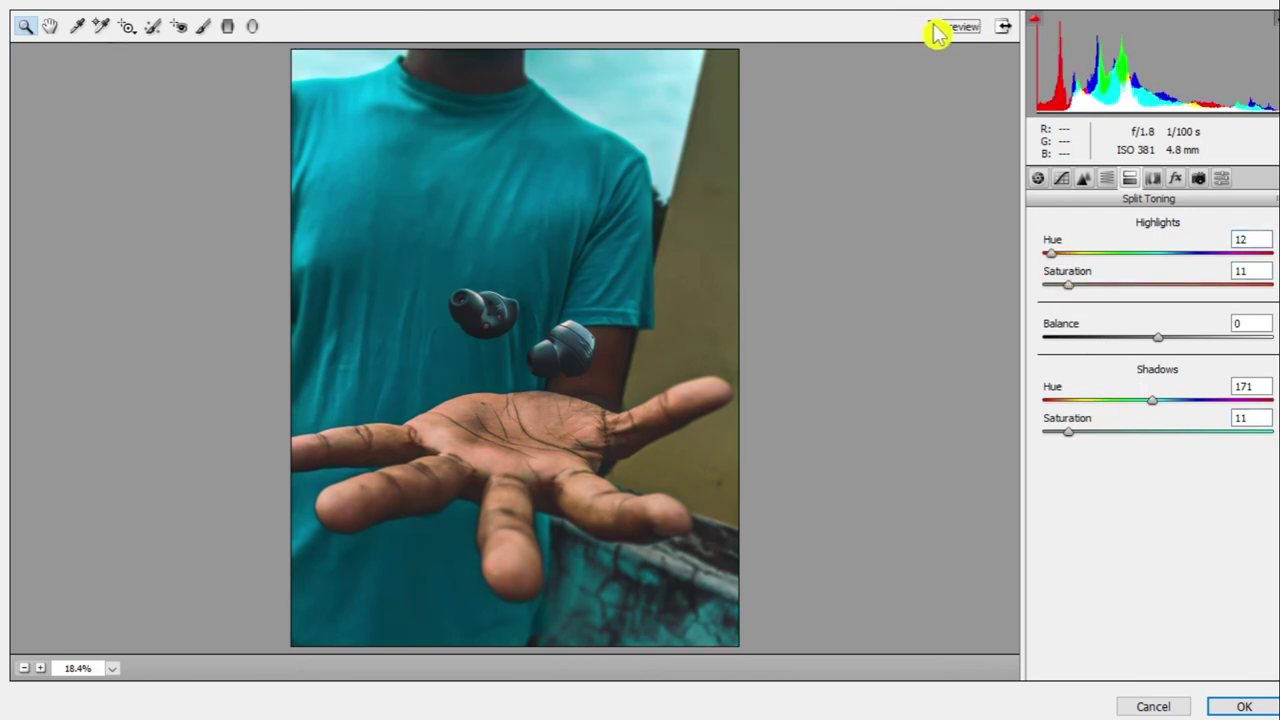
# Step: Add a -17 vignette with feather 82 and apply the Camera Raw Filter
pyautogui.click(1175, 177)
pyautogui.moveTo(1157, 424); pyautogui.dragTo(1139, 424)
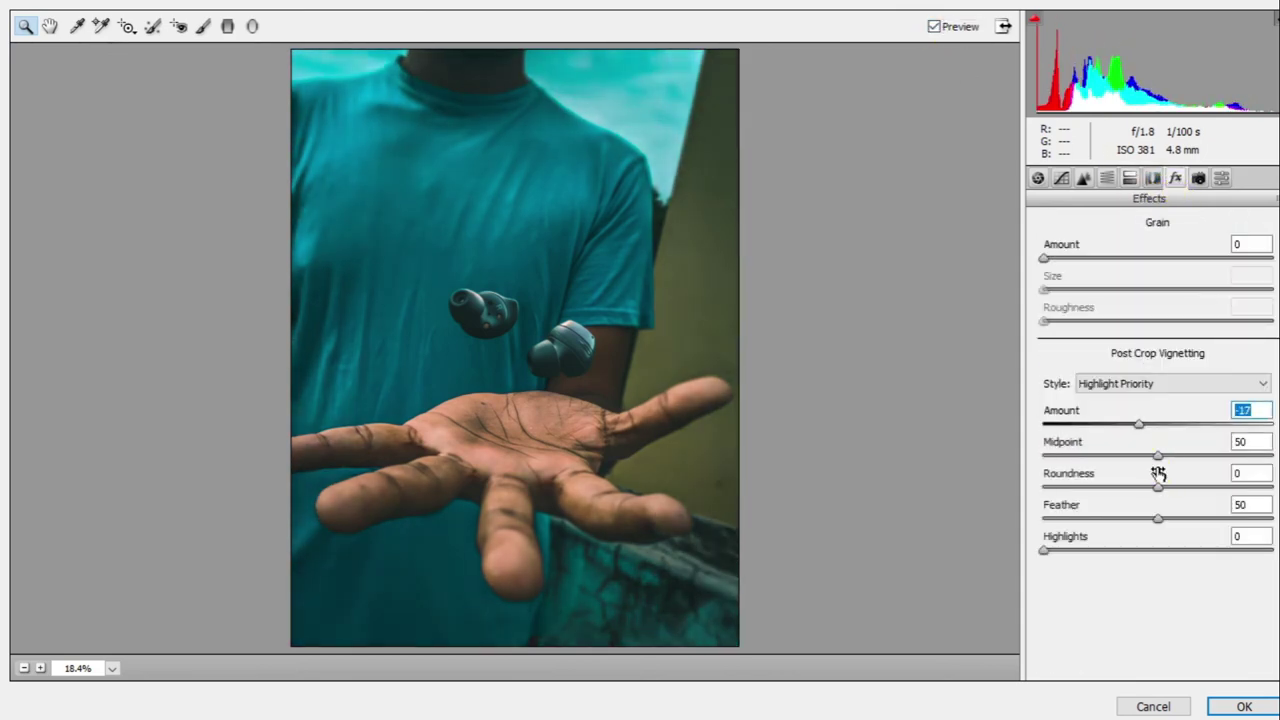
pyautogui.moveTo(1157, 468); pyautogui.dragTo(1146, 466)
pyautogui.moveTo(1157, 518); pyautogui.dragTo(1232, 519)
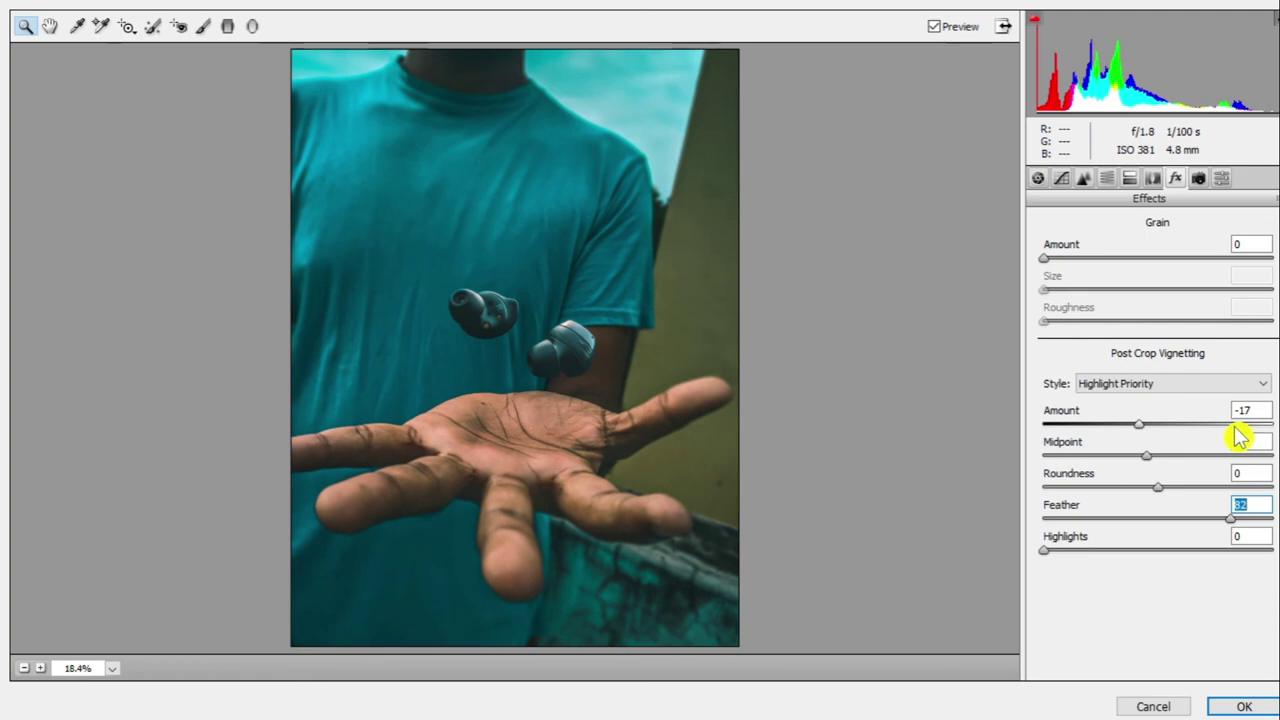
pyautogui.click(1244, 706)
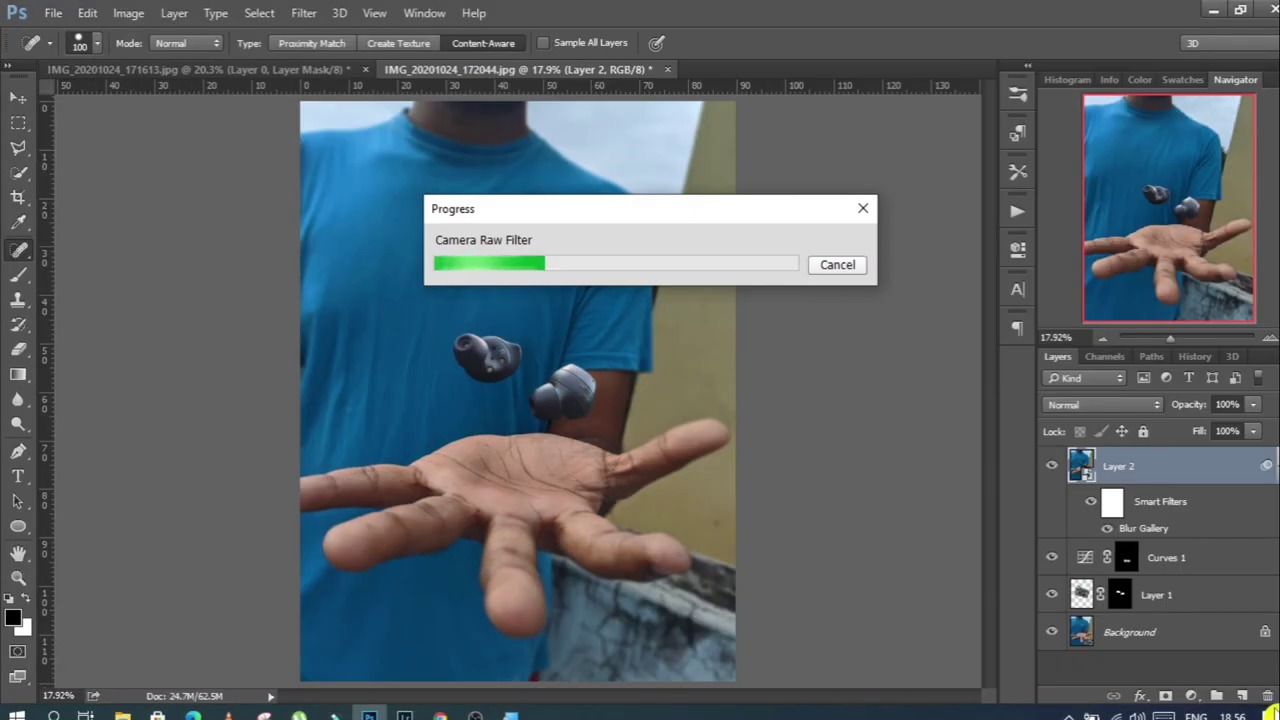